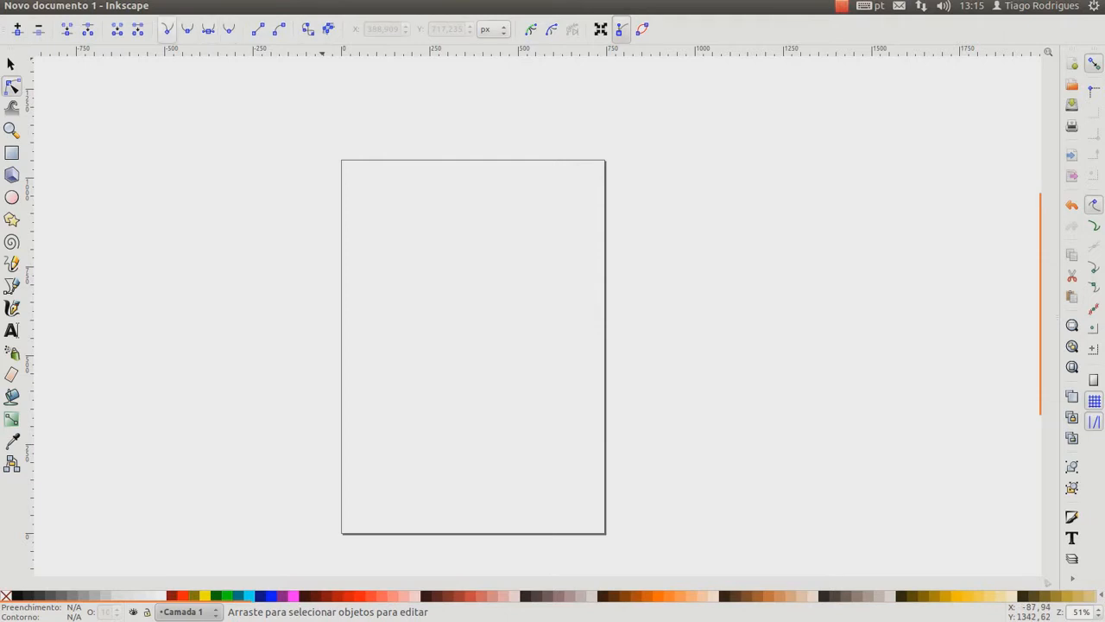
Draw a round closed path in the page's upper-left part with the Pen tool and delete it
left_click(12, 286)
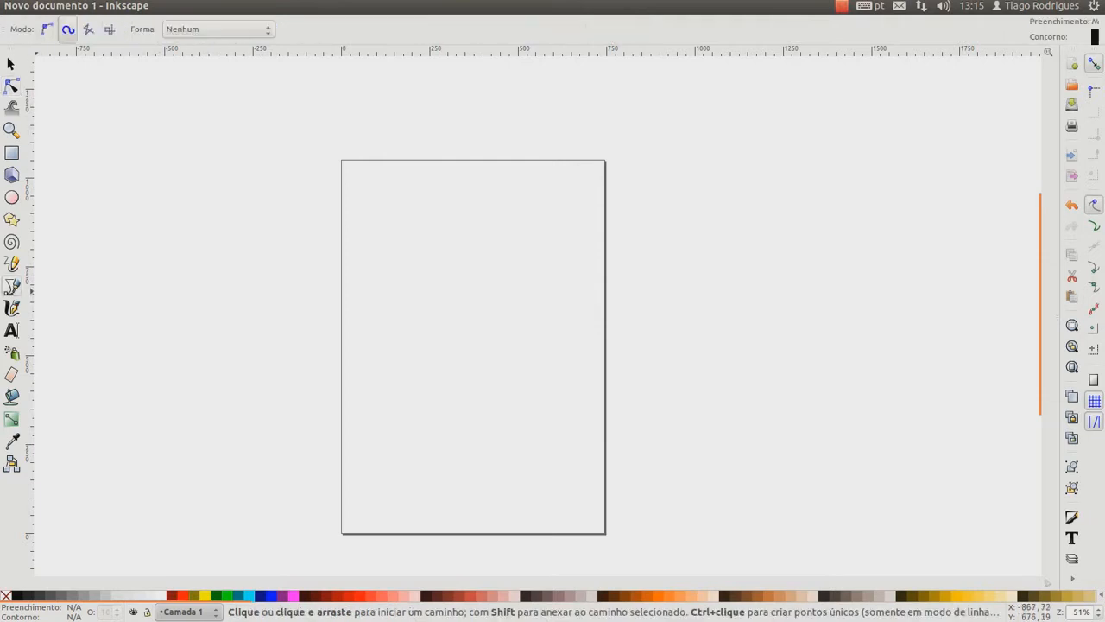
left_click(394, 228)
left_click_drag(397, 333, 506, 322)
left_click_drag(459, 254, 409, 234)
left_click(394, 228)
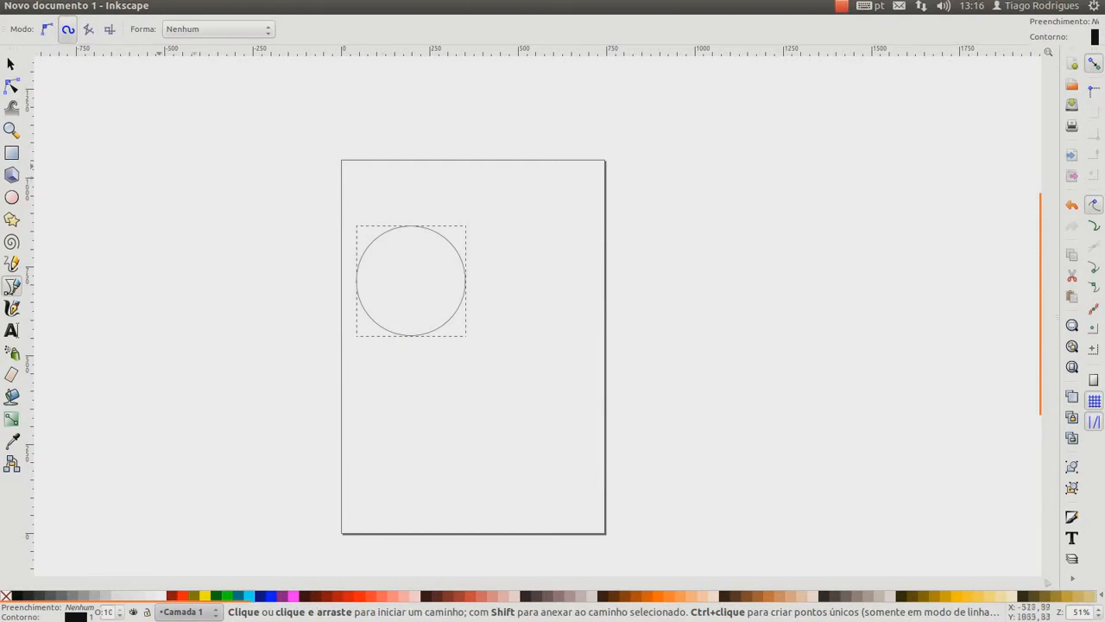
key("s")
key("Delete")
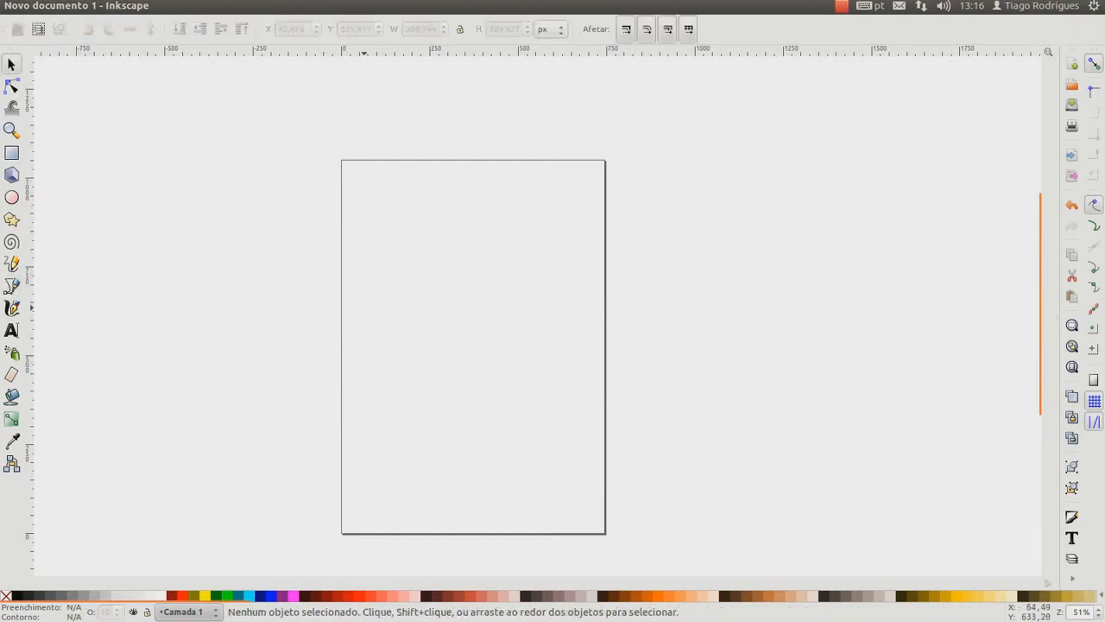
key("n")
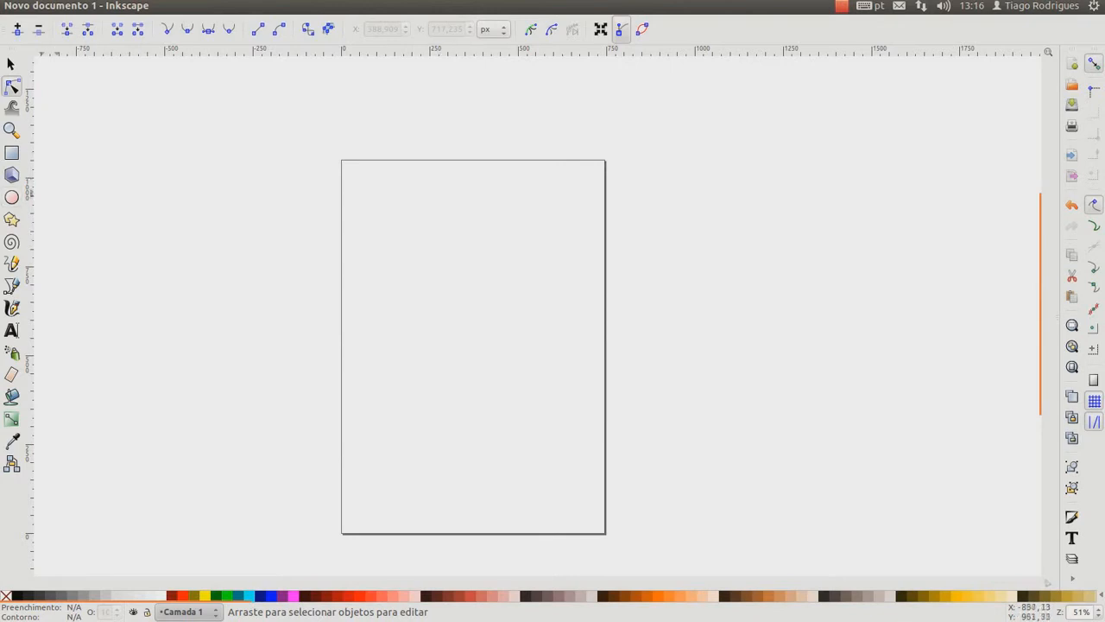
Draw a rectangle about 330 px wide and 702 px high on the page and fill it with black
key("r")
left_click_drag(387, 219, 504, 467)
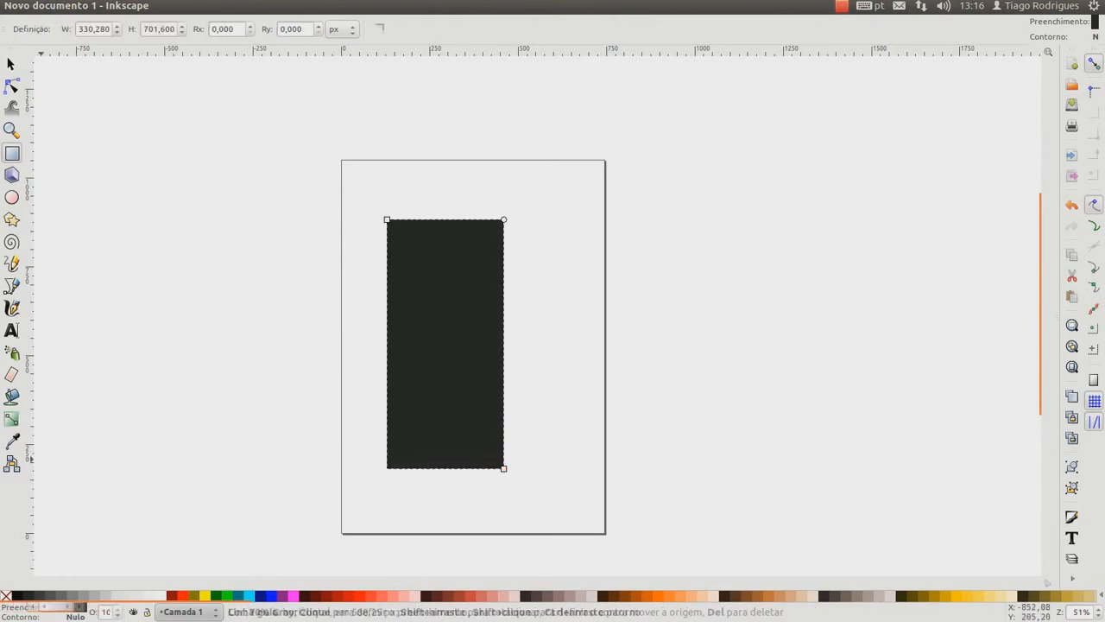
left_click(17, 595)
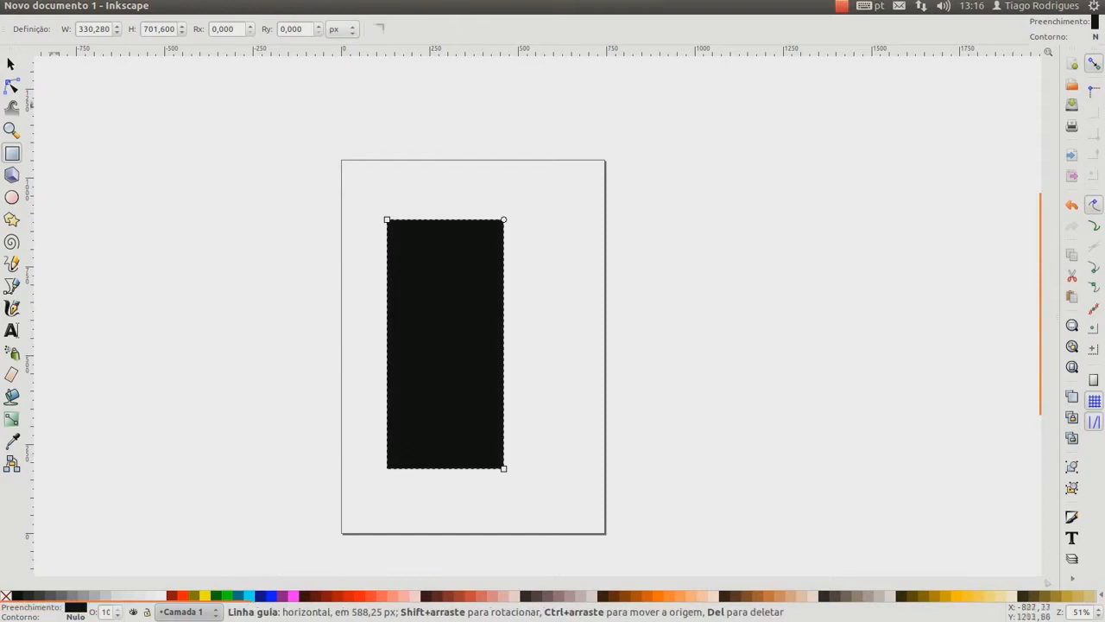
Move the black rectangle to a few different spots on the page and delete it
left_click(11, 65)
left_click_drag(450, 373, 478, 347)
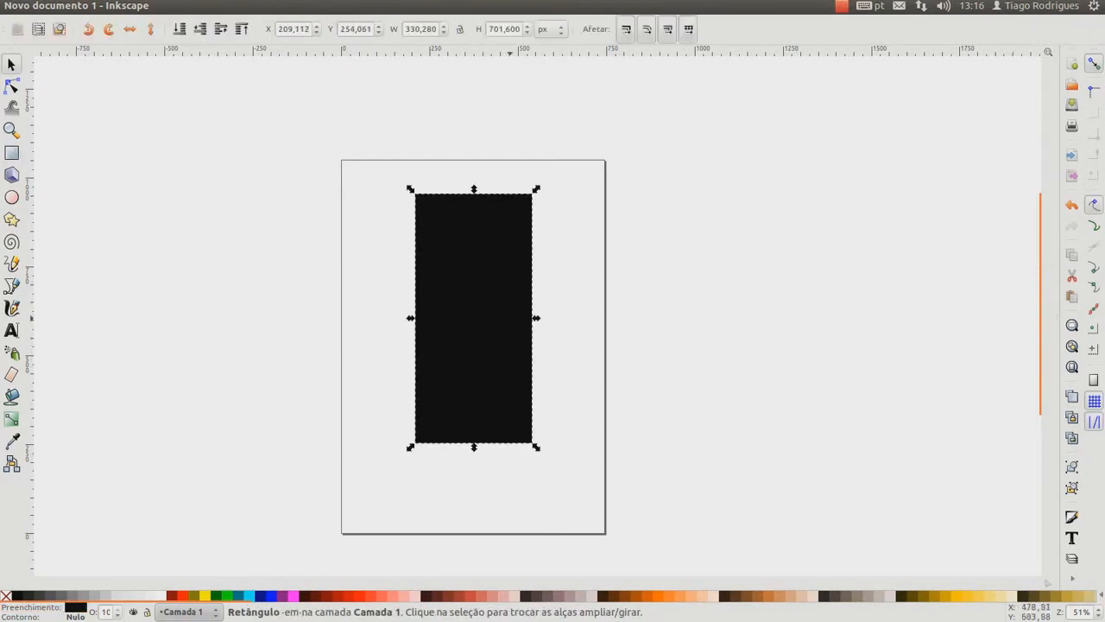
left_click_drag(504, 310, 496, 307)
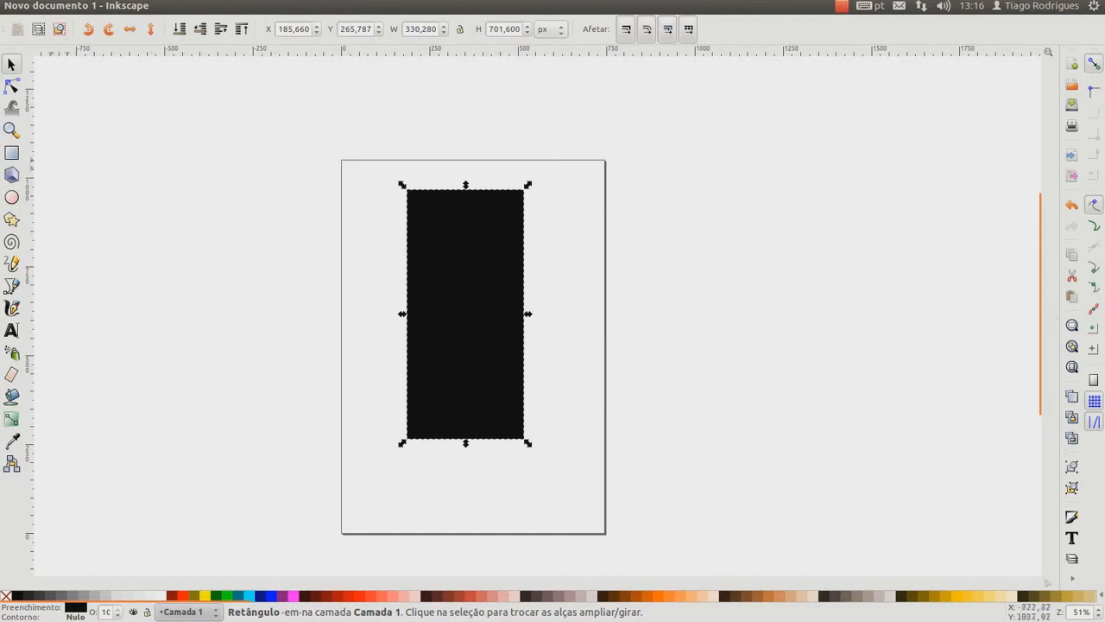
left_click_drag(468, 298, 490, 336)
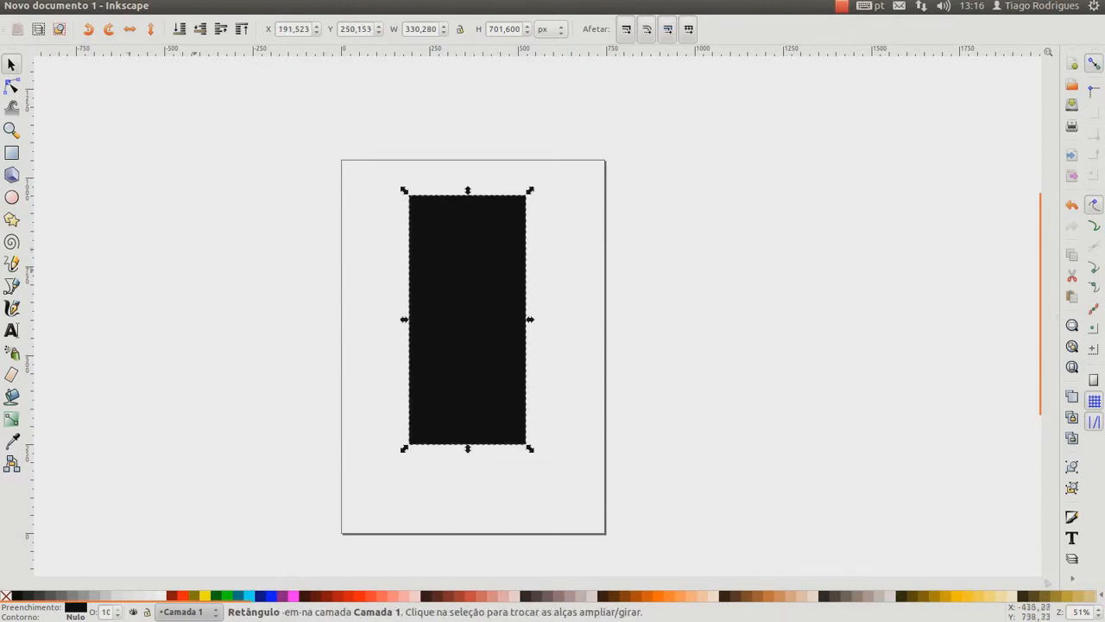
key("n")
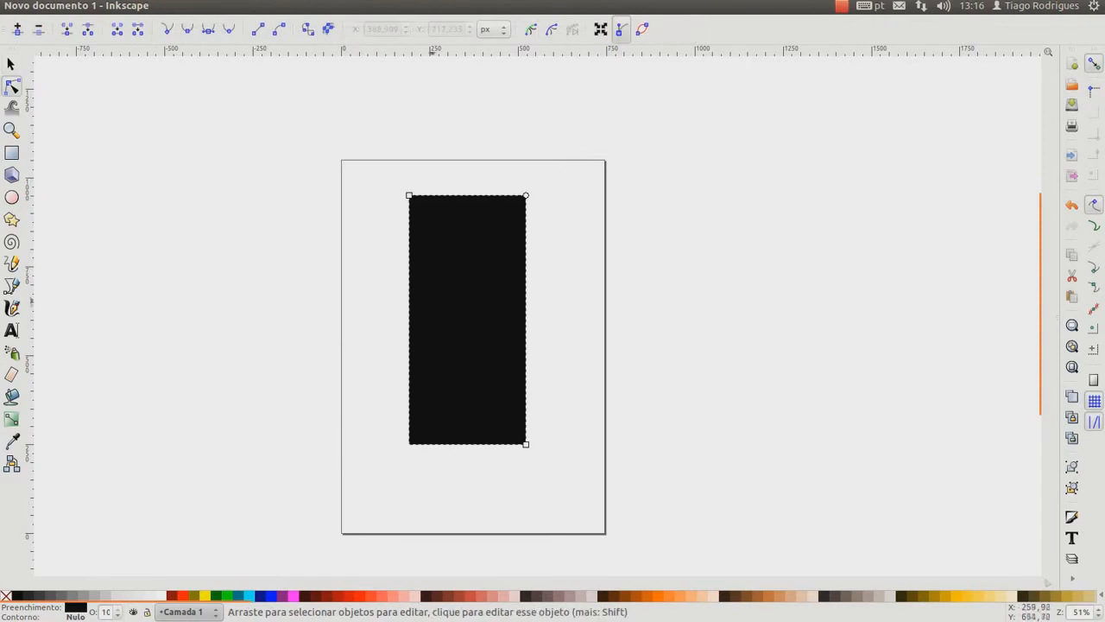
key("s")
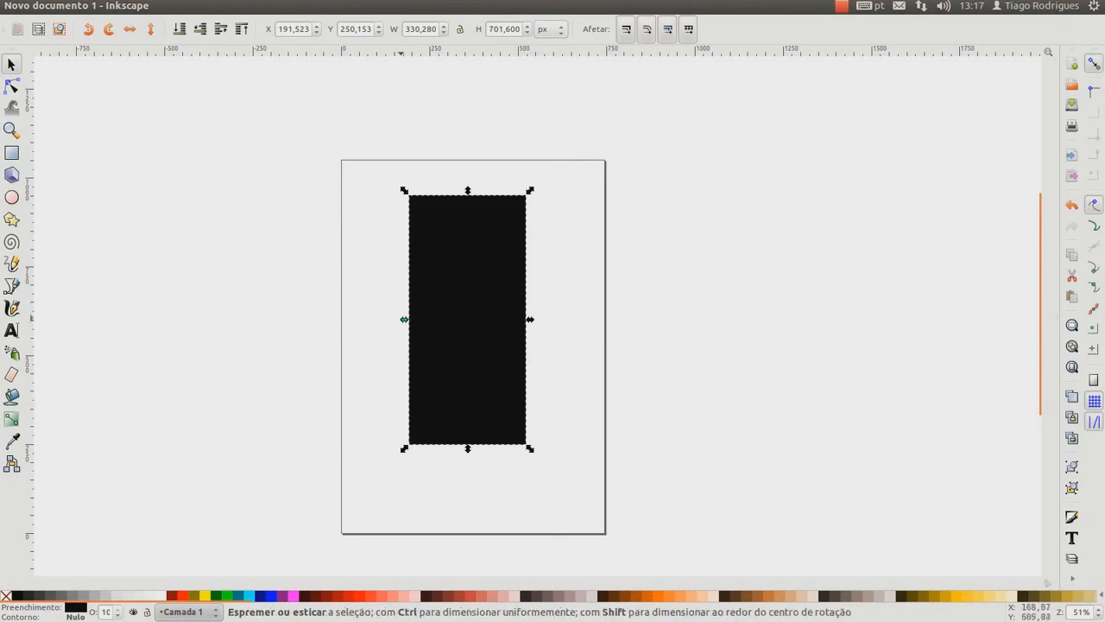
left_click_drag(455, 365, 474, 380)
key("Delete")
Draw a closed pear-shaped path across most of the page's height with the Pen tool and delete it
left_click(12, 285)
left_click(419, 196)
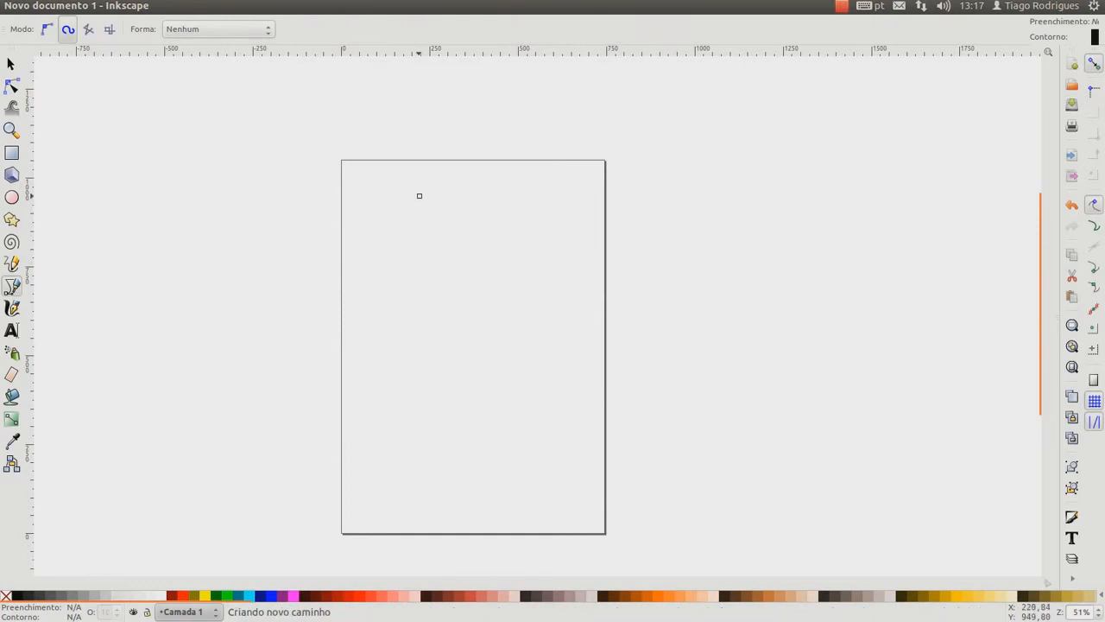
left_click_drag(377, 322, 386, 363)
left_click_drag(393, 447, 456, 446)
left_click_drag(530, 440, 542, 493)
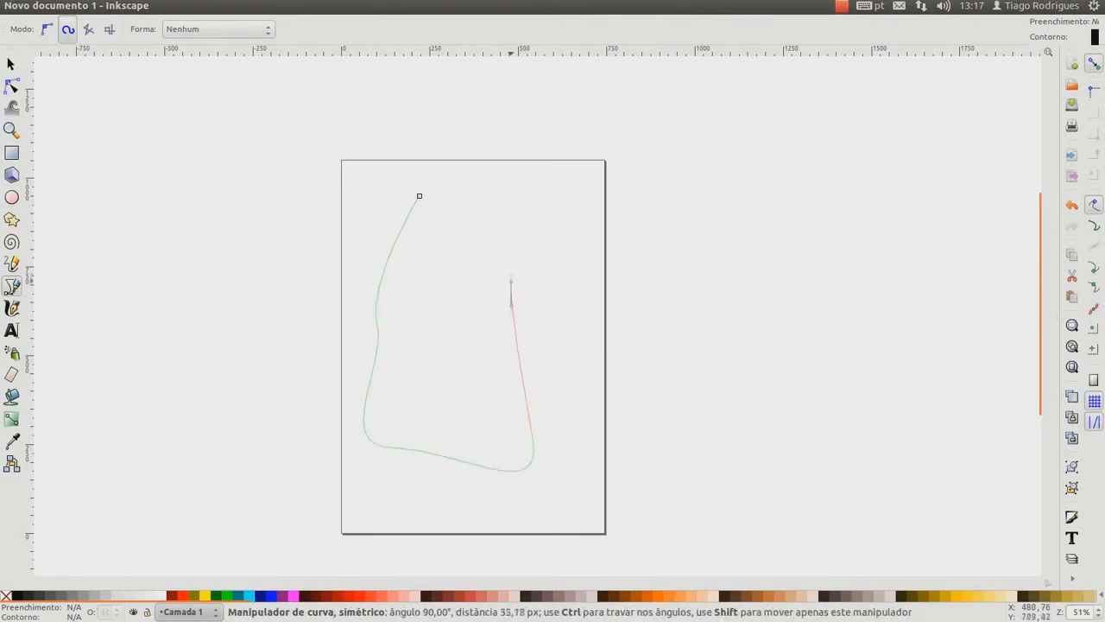
left_click_drag(462, 196, 499, 204)
left_click(420, 196)
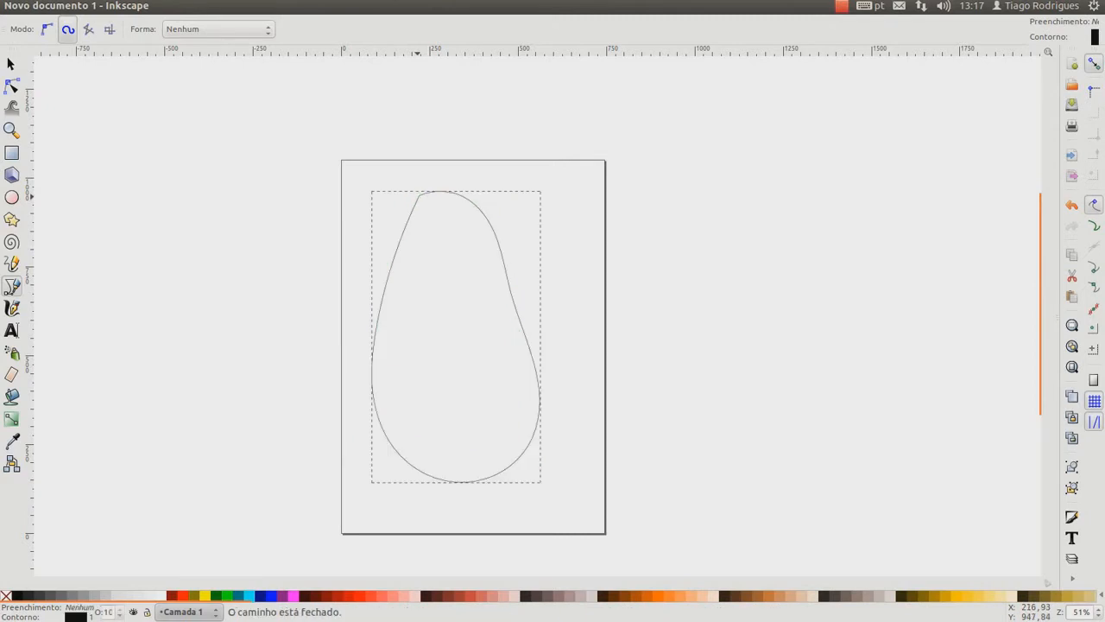
key("Delete")
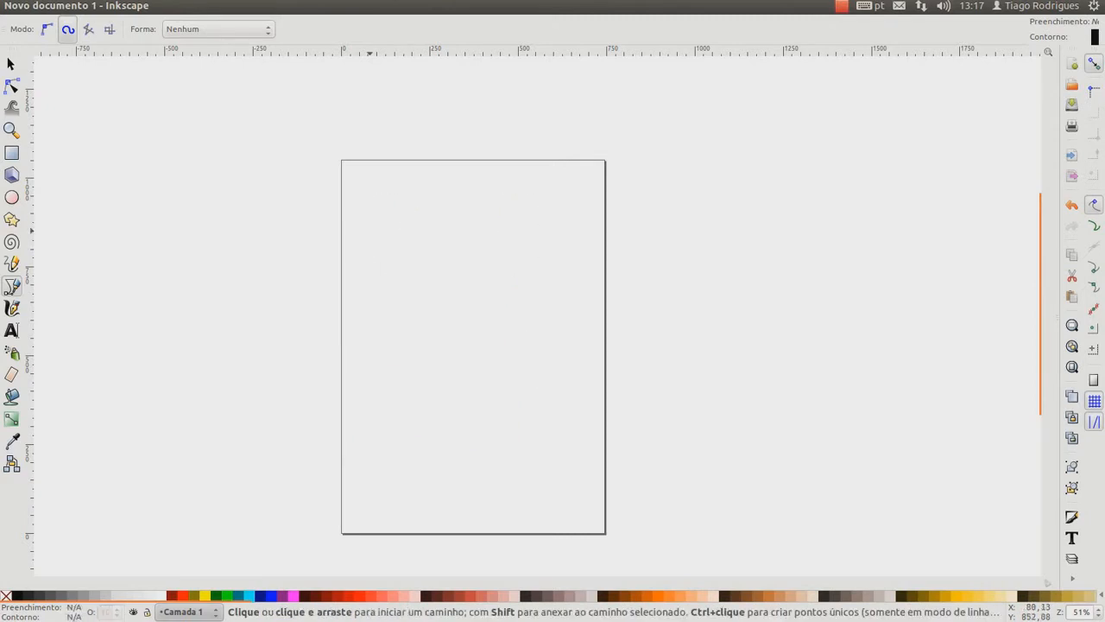
Draw a closed four-node path with curved segments across the page using the Pen tool in regular Bézier mode
left_click(47, 29)
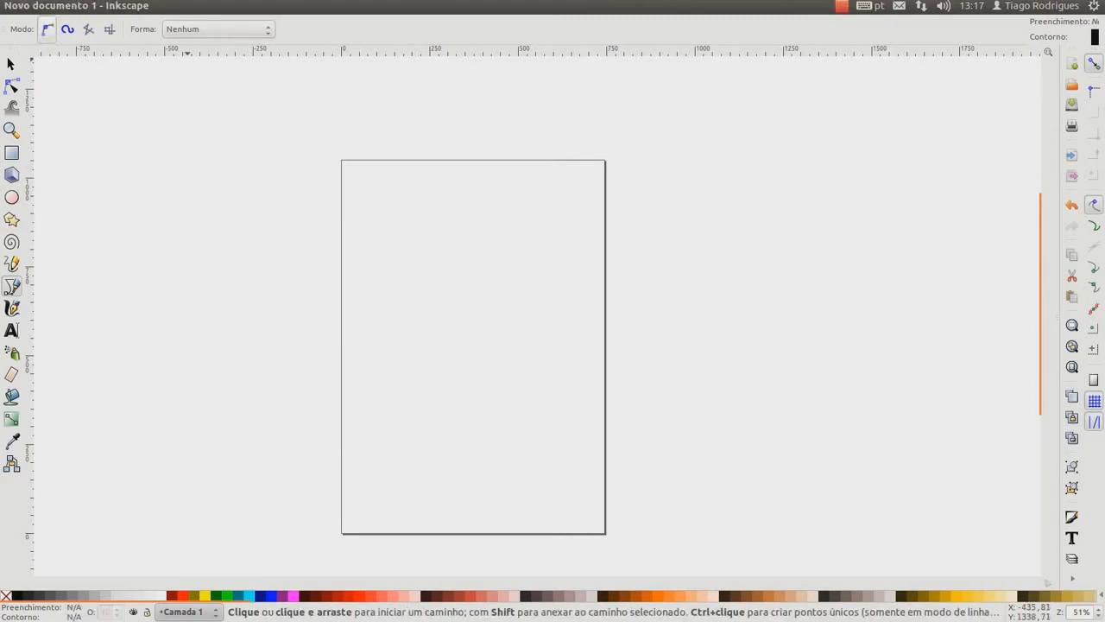
left_click(409, 198)
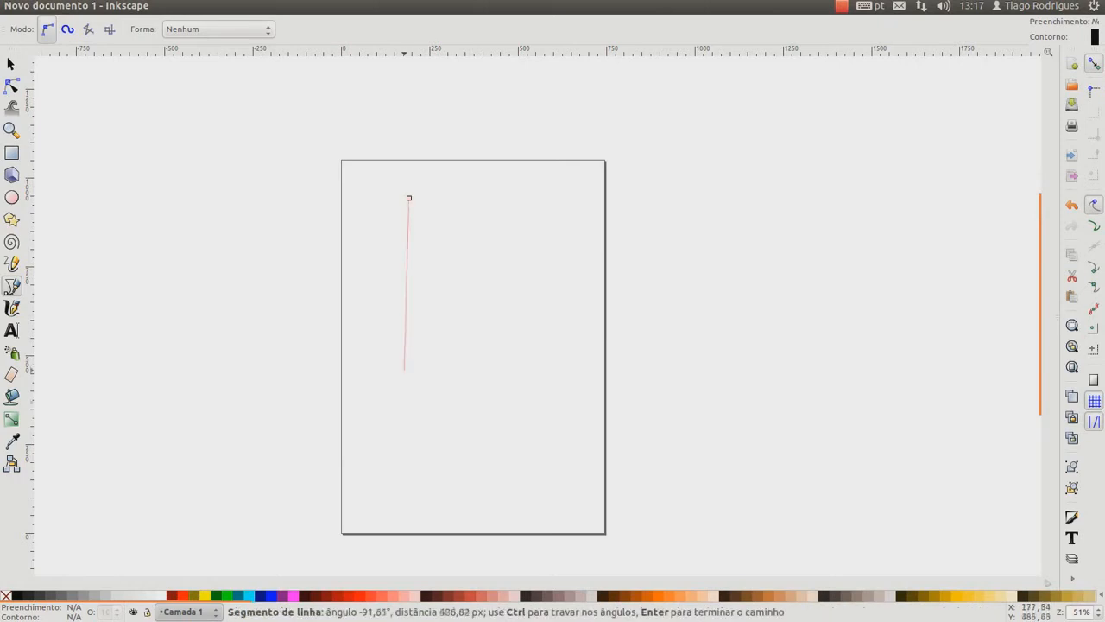
left_click_drag(406, 466, 470, 509)
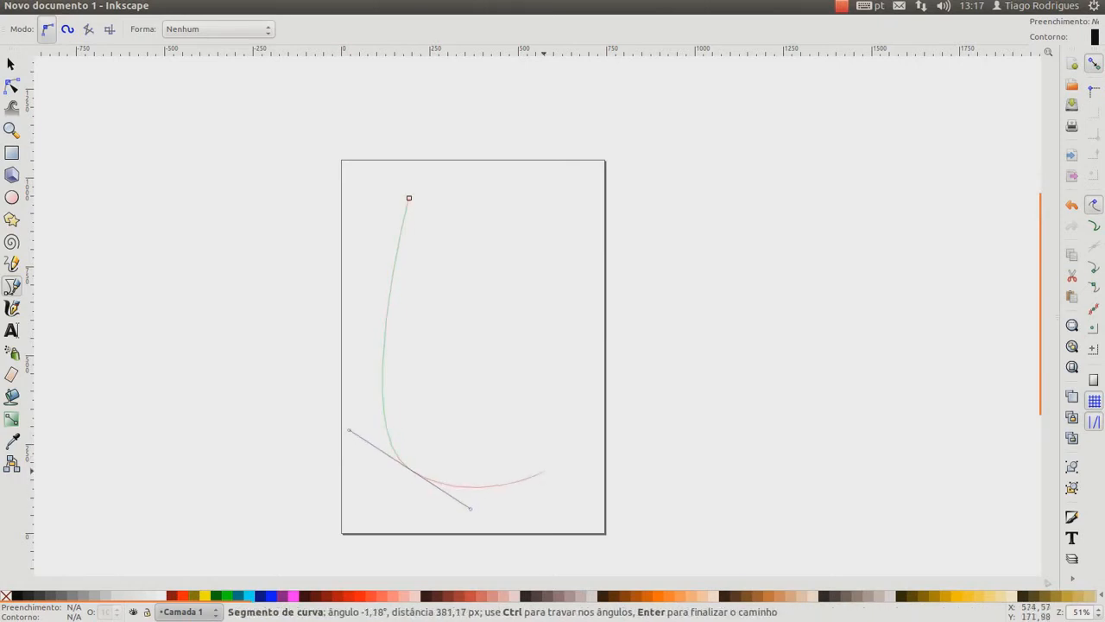
left_click(540, 466)
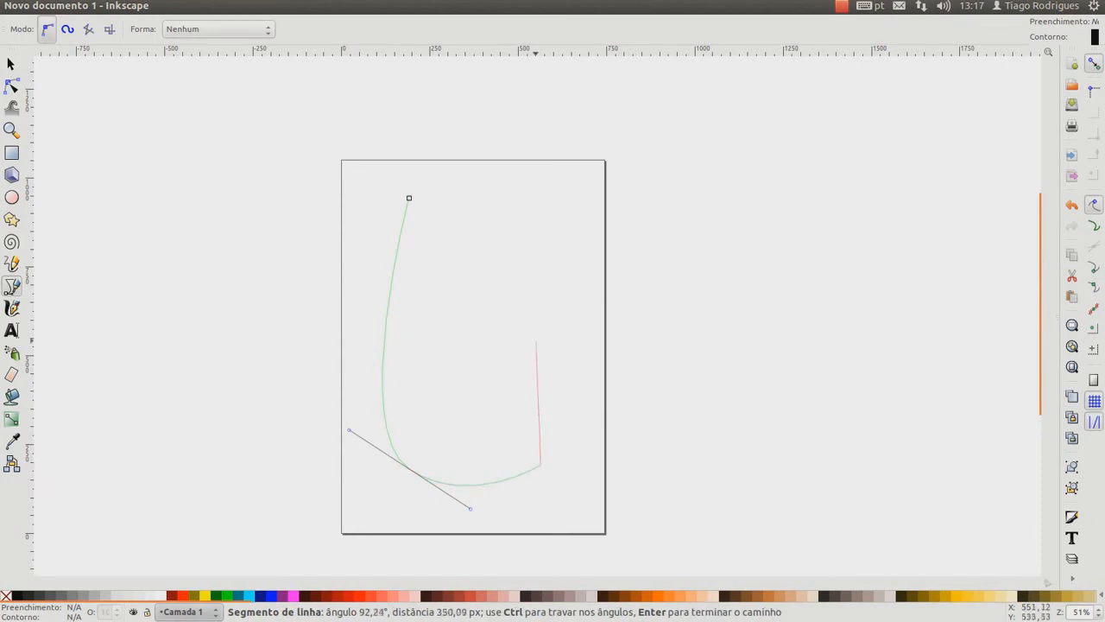
left_click_drag(540, 212, 602, 76)
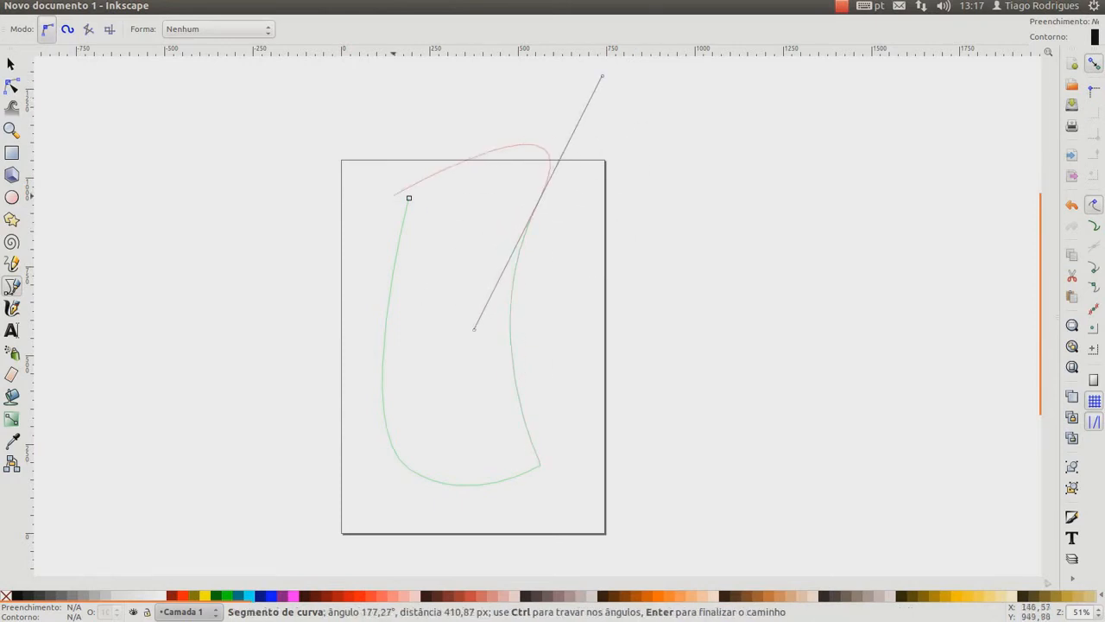
left_click(408, 197)
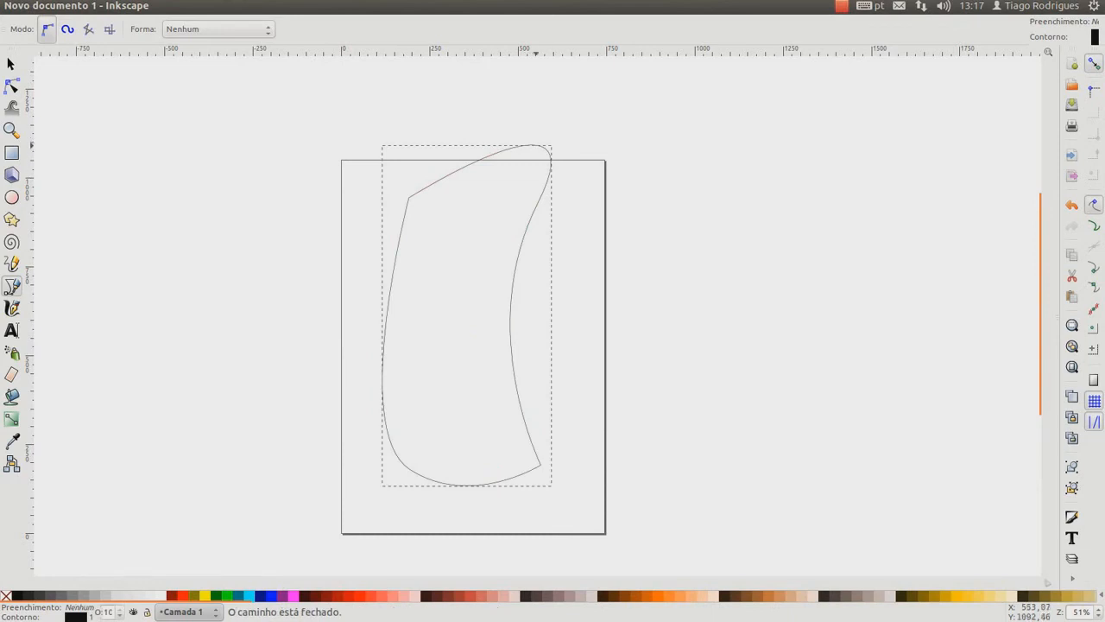
Try reshaping the upper-right node's handle, undo back until the path is removed, and redo the path
key("s")
key("n")
left_click(541, 147)
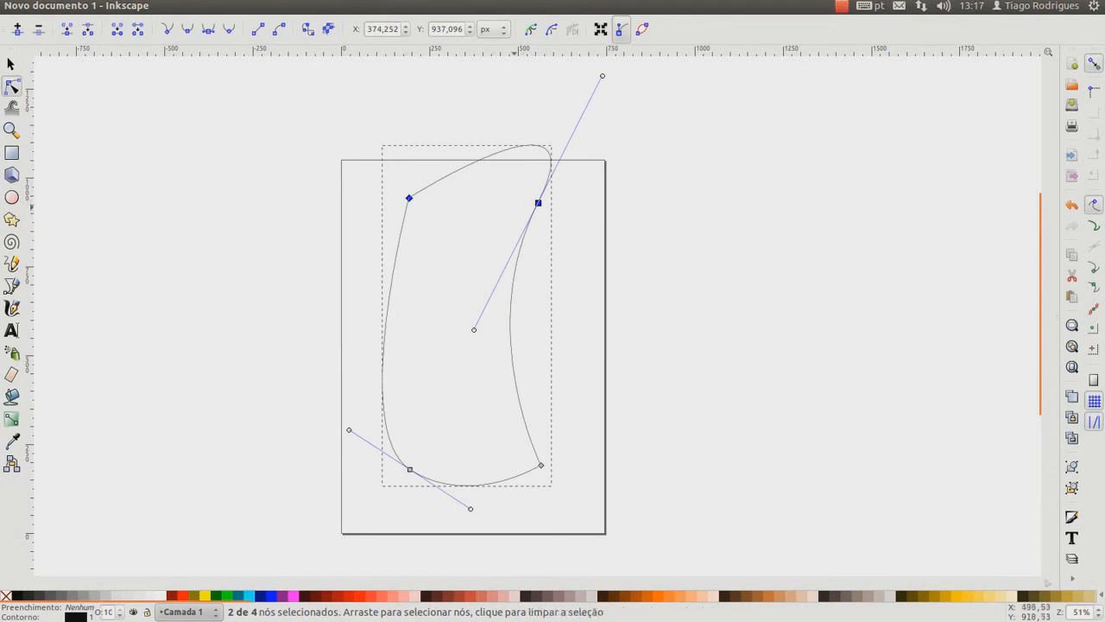
left_click(516, 206)
left_click(538, 203)
left_click_drag(602, 75, 466, 126)
key("ctrl+z")
key("ctrl+z")
key("ctrl+z")
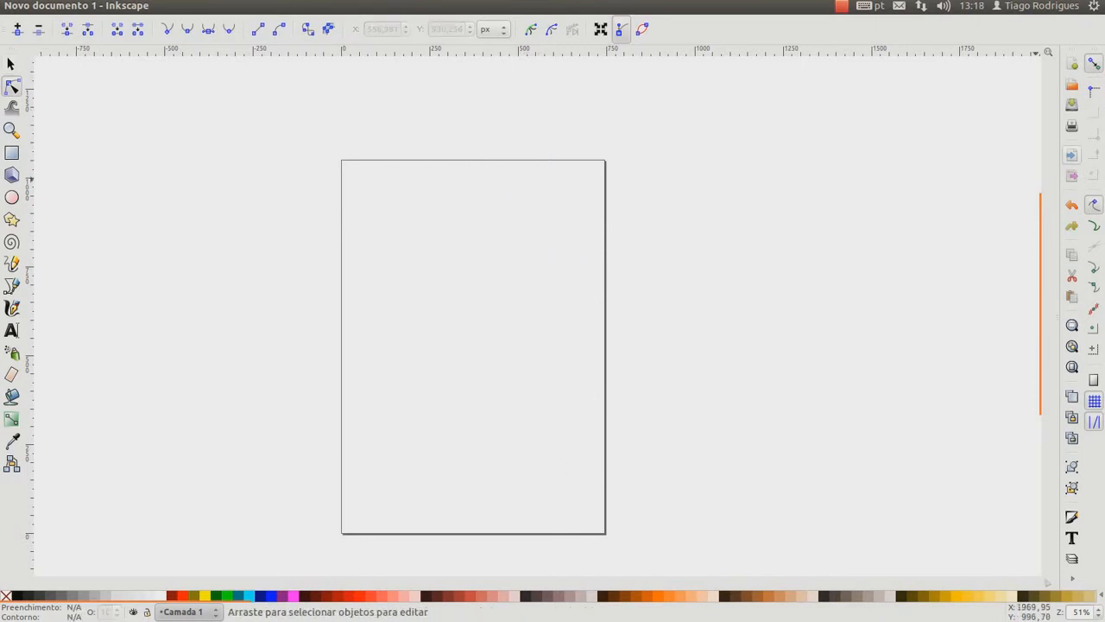
left_click(1072, 226)
Straighten the path's top edge by retracting the upper-right node's outer handle and lowering the upper-left node level with it
left_click(537, 204)
left_click(538, 202)
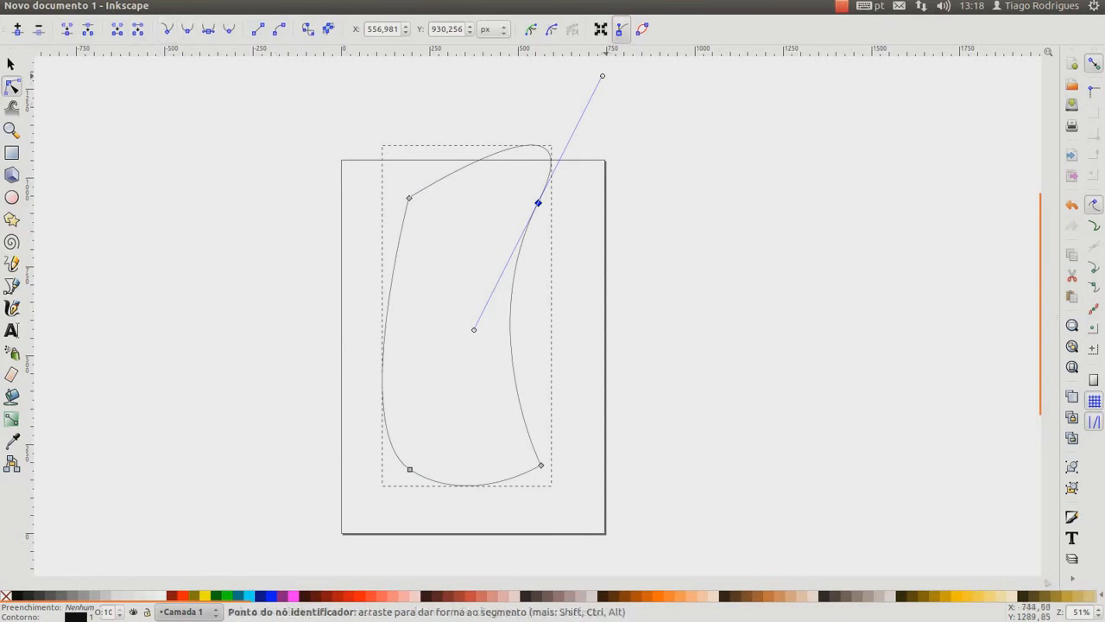
left_click_drag(602, 76, 539, 202)
left_click_drag(409, 197, 408, 204)
left_click(641, 259)
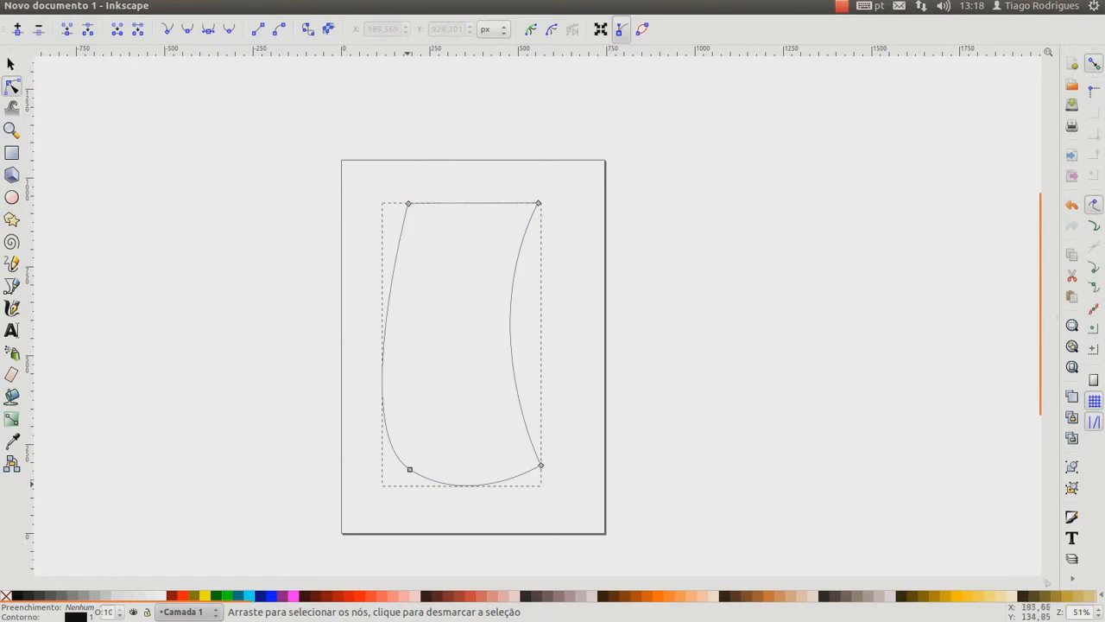
Straighten the path's bottom edge, bow its left side outward evenly, and shift the lower-right node inward to parallel the sides
left_click_drag(409, 469, 398, 466)
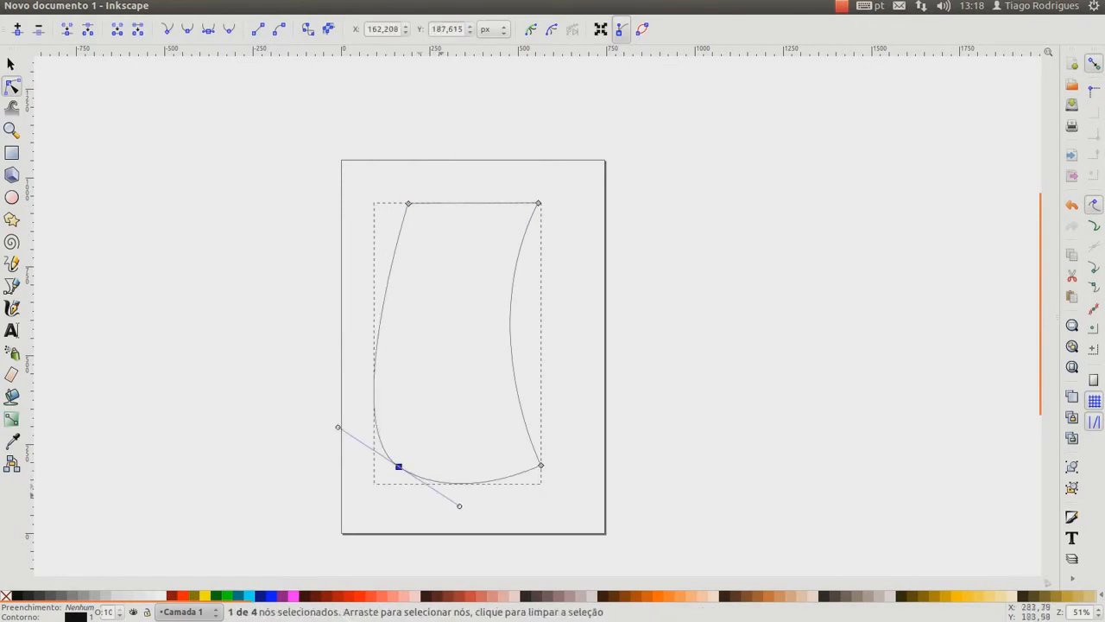
left_click_drag(460, 506, 348, 415)
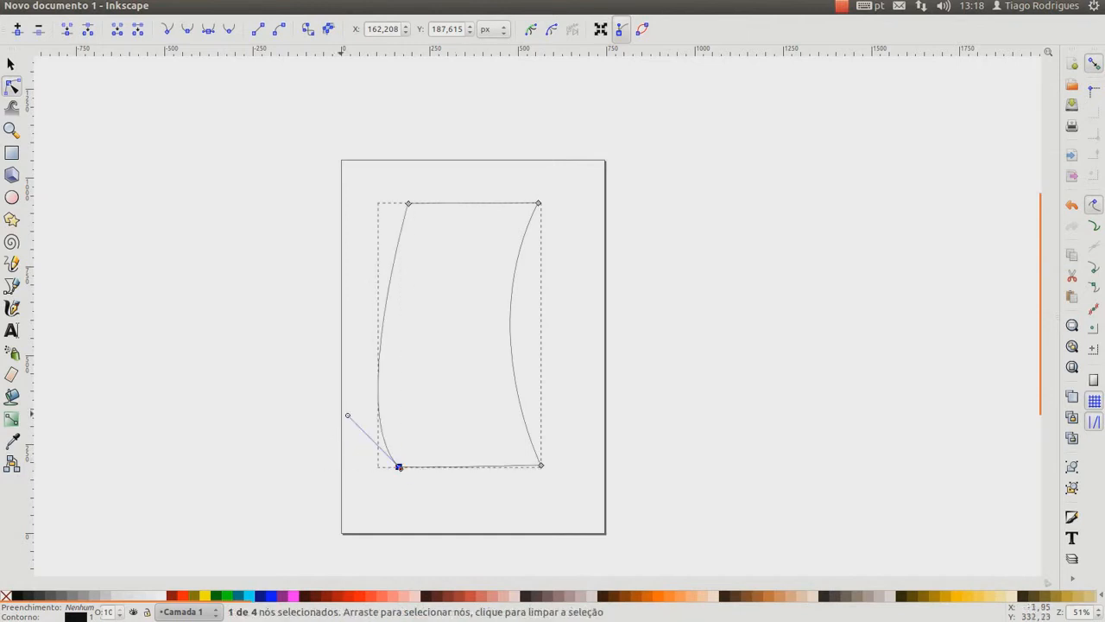
left_click_drag(348, 415, 332, 341)
left_click_drag(540, 466, 523, 466)
left_click(568, 468)
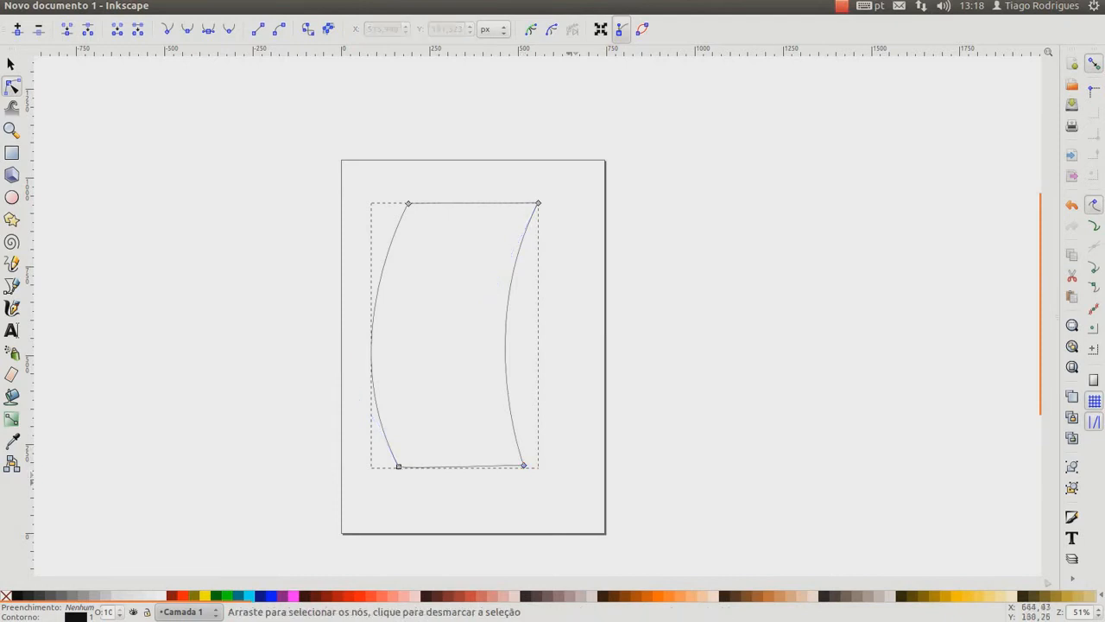
Fill the curved four-sided path with black
left_click(16, 595)
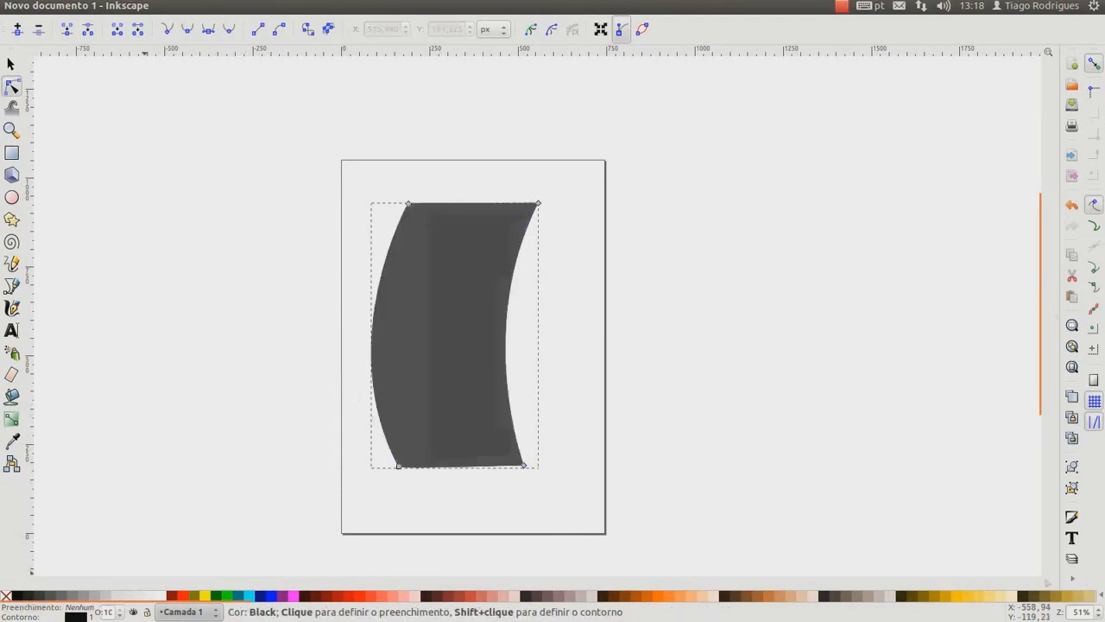
left_click(320, 488)
left_click(481, 383)
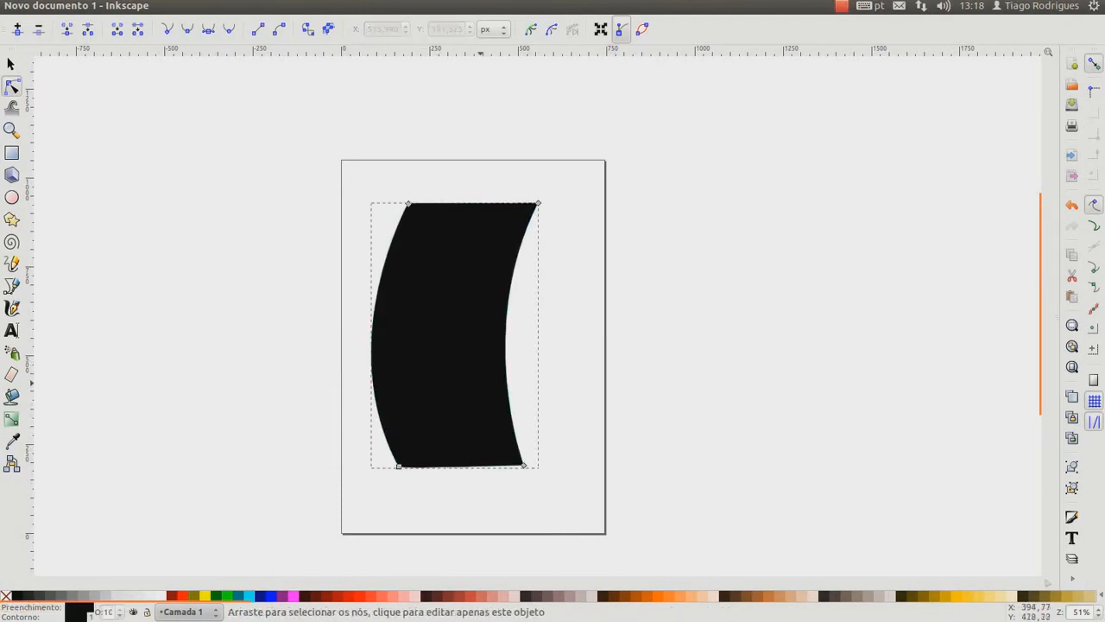
Move the black shape around the page, leaving it at about X 75 px, Y 177 px
left_click(12, 64)
left_click_drag(440, 375, 435, 341)
left_click(366, 377)
left_click(552, 373)
left_click_drag(481, 369, 420, 374)
left_click(562, 390)
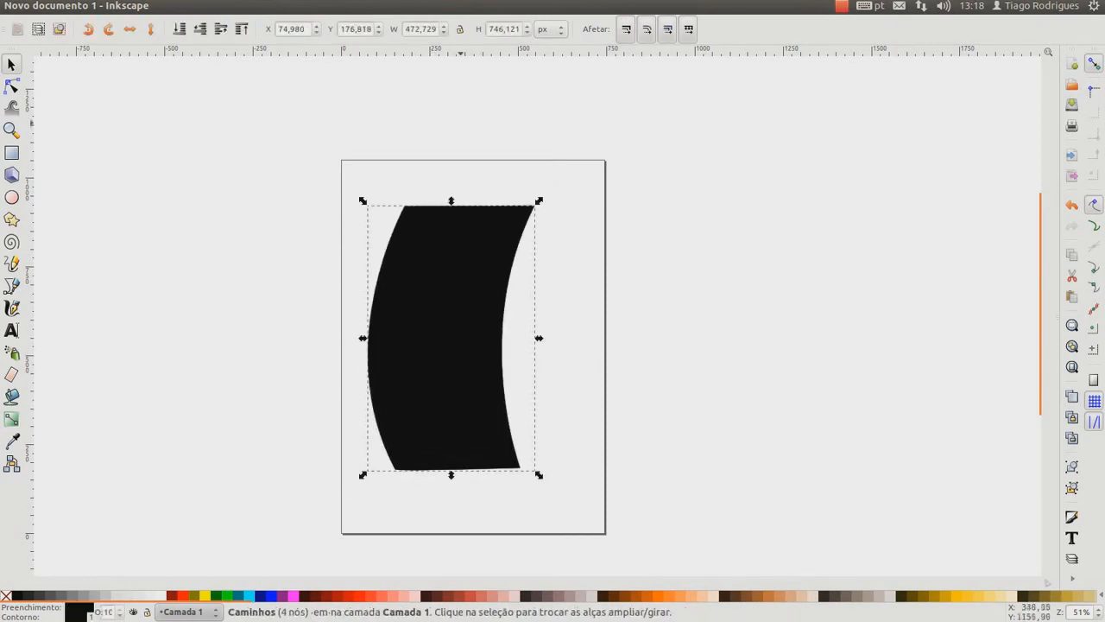
Place guides above and on both sides of the black shape, snapping the shape to the upper and left guides at about X 50, Y 235 px
left_click_drag(482, 53, 482, 185)
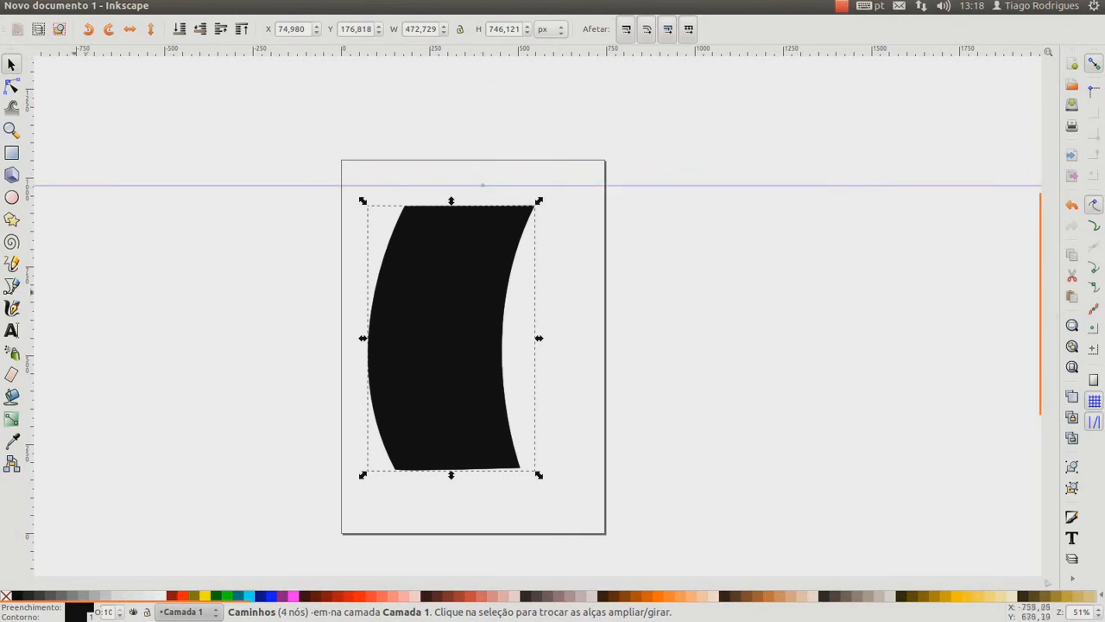
left_click_drag(33, 300, 357, 337)
left_click_drag(446, 352, 438, 331)
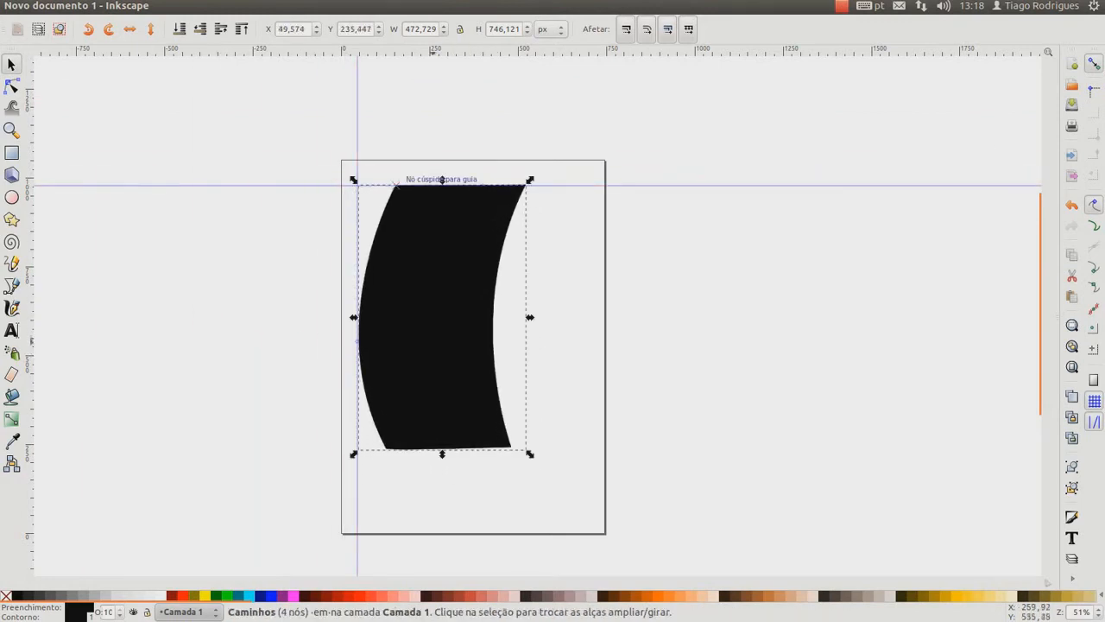
key("Escape")
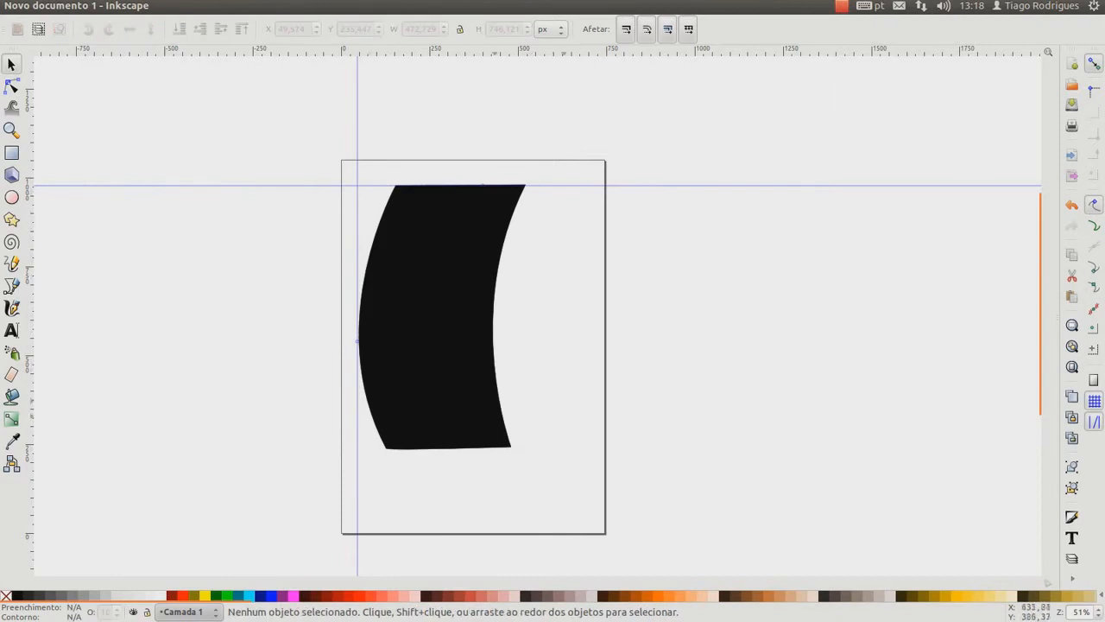
left_click_drag(31, 173, 524, 255)
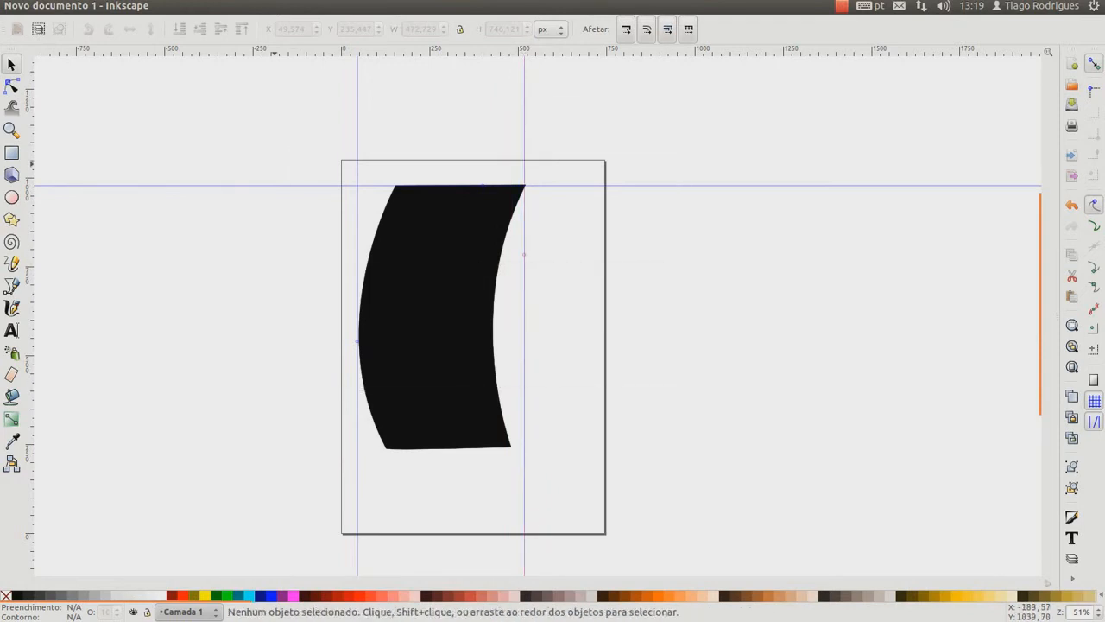
Delete the black curved shape and remove the horizontal guide and both vertical guides
left_click(420, 228)
key("Delete")
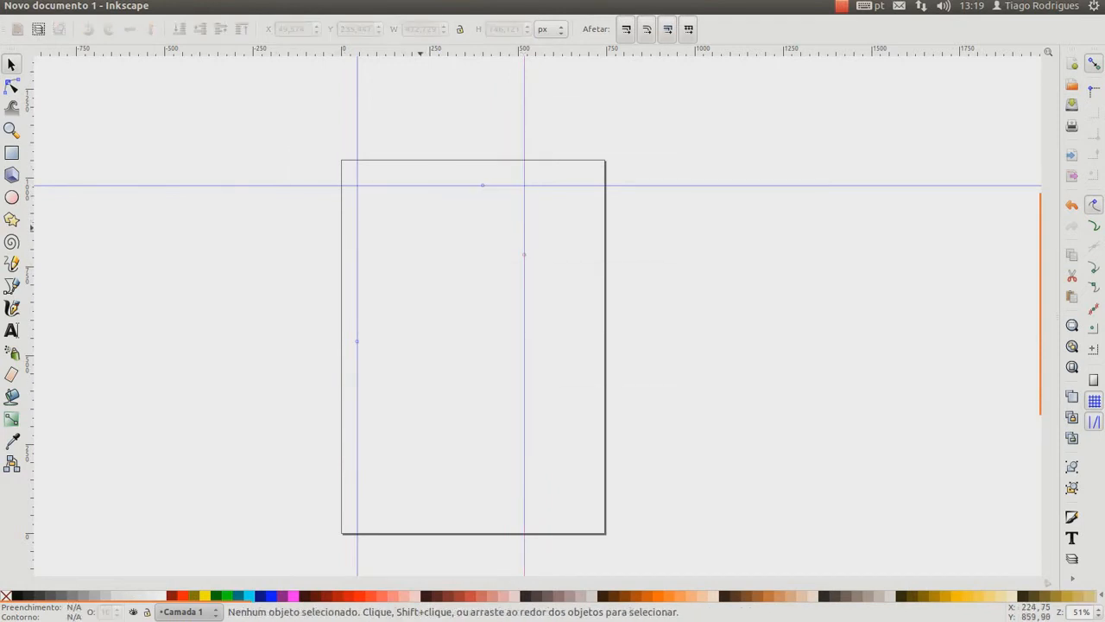
key("Delete")
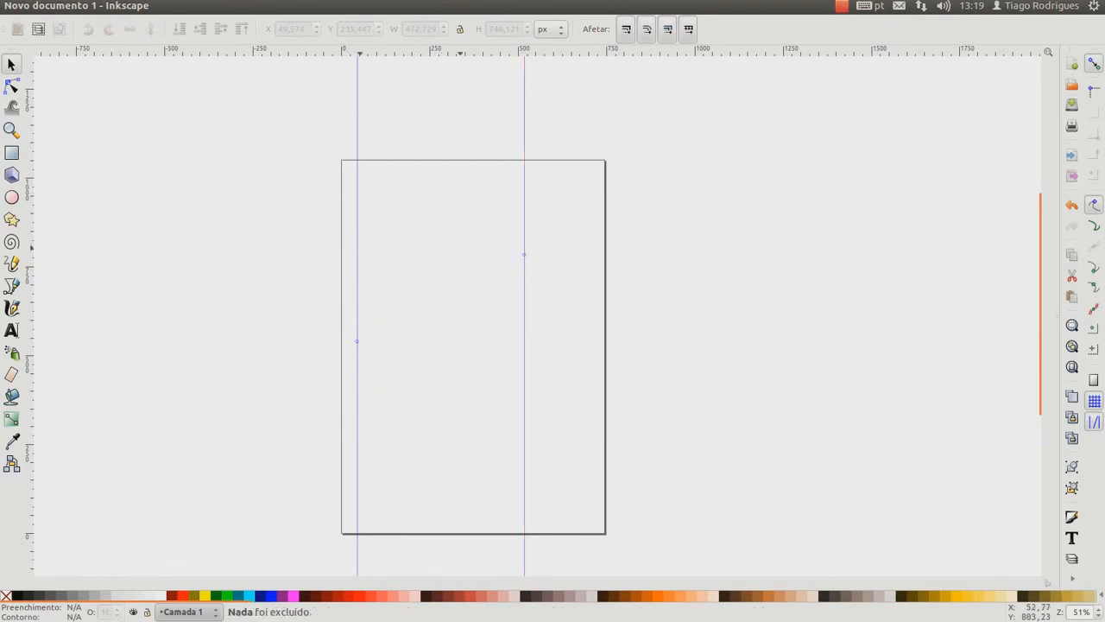
key("Delete")
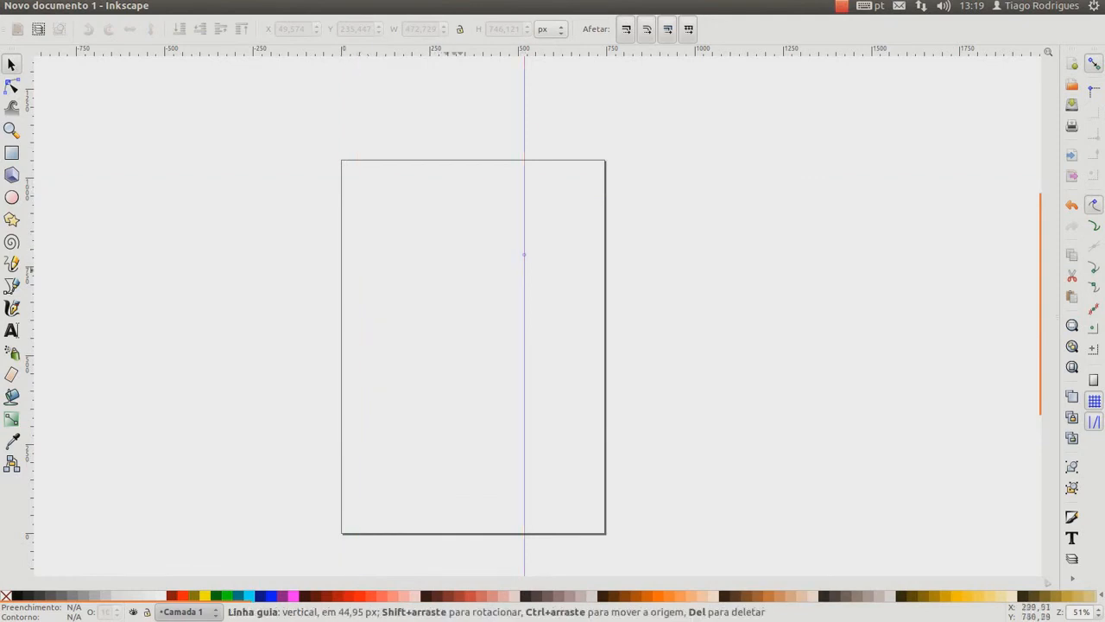
key("Delete")
Draw a black rectangle about 371 × 752 px and move it to about X 186, Y 235 px on the page
left_click(12, 153)
left_click_drag(390, 210, 522, 478)
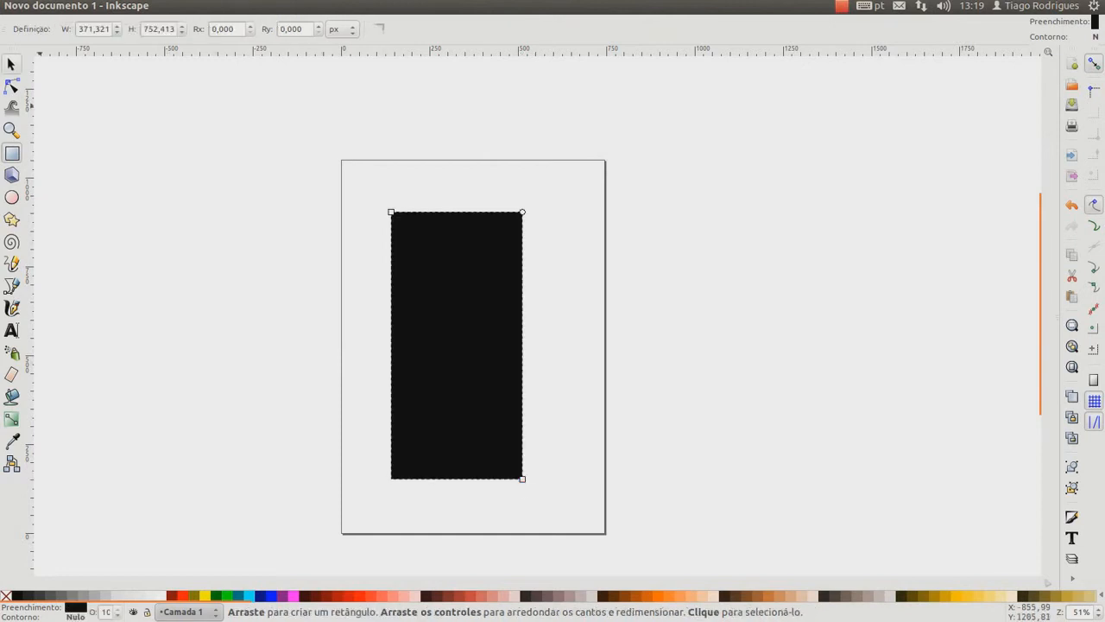
left_click(11, 64)
left_click_drag(432, 352, 447, 323)
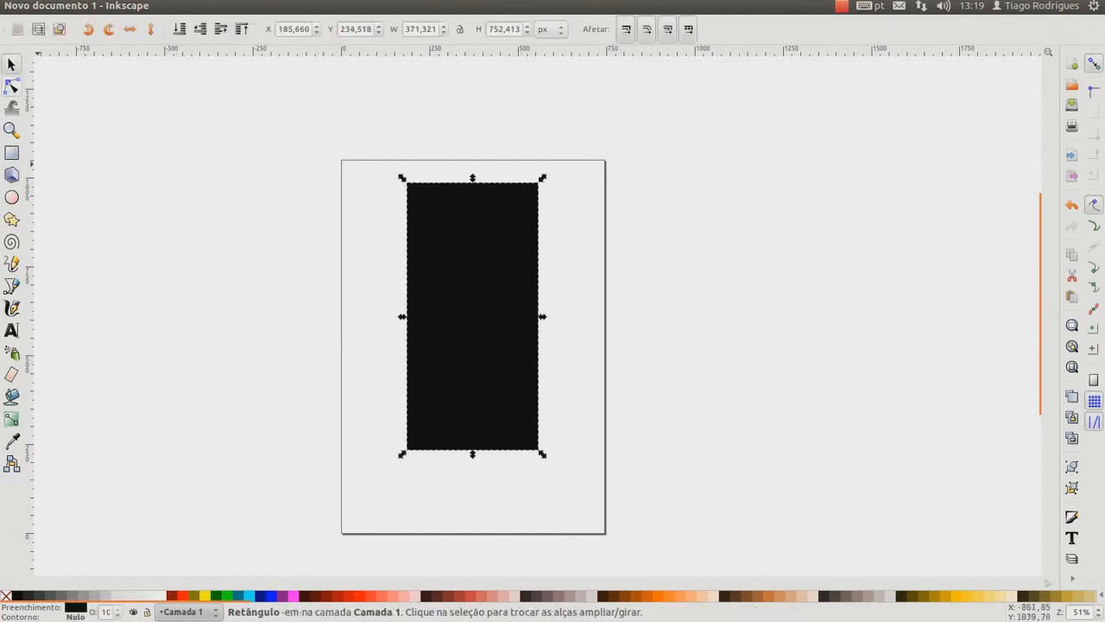
Shrink the rectangle slightly inward from its upper-left corner and convert it to a path
left_click(12, 86)
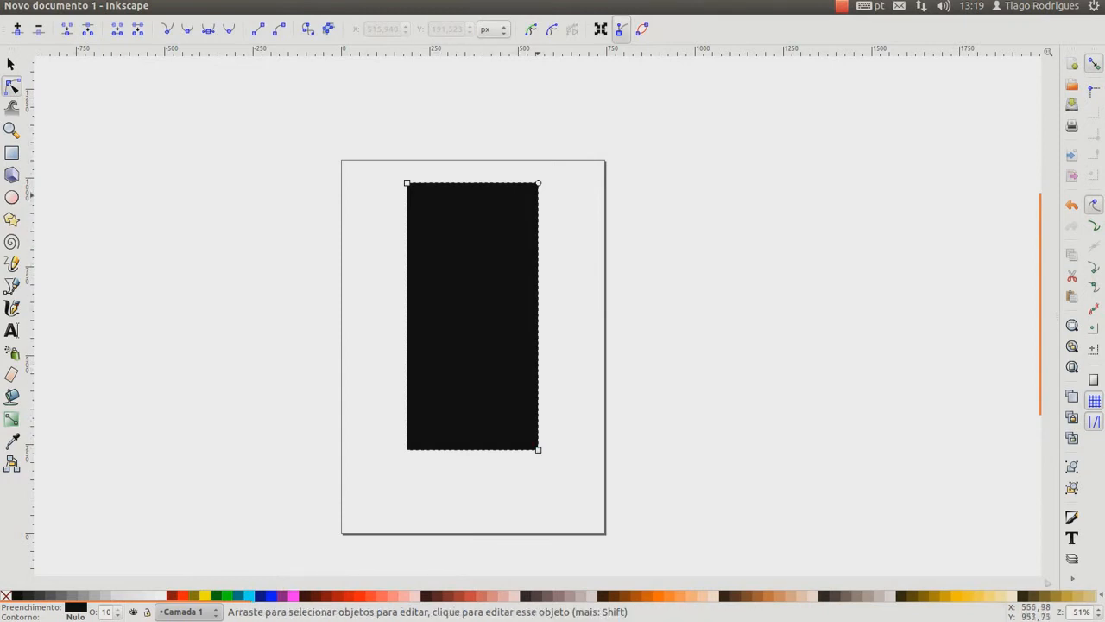
mouse_move(538, 183)
left_mouse_down()
mouse_move(538, 248)
mouse_move(538, 183)
left_mouse_up()
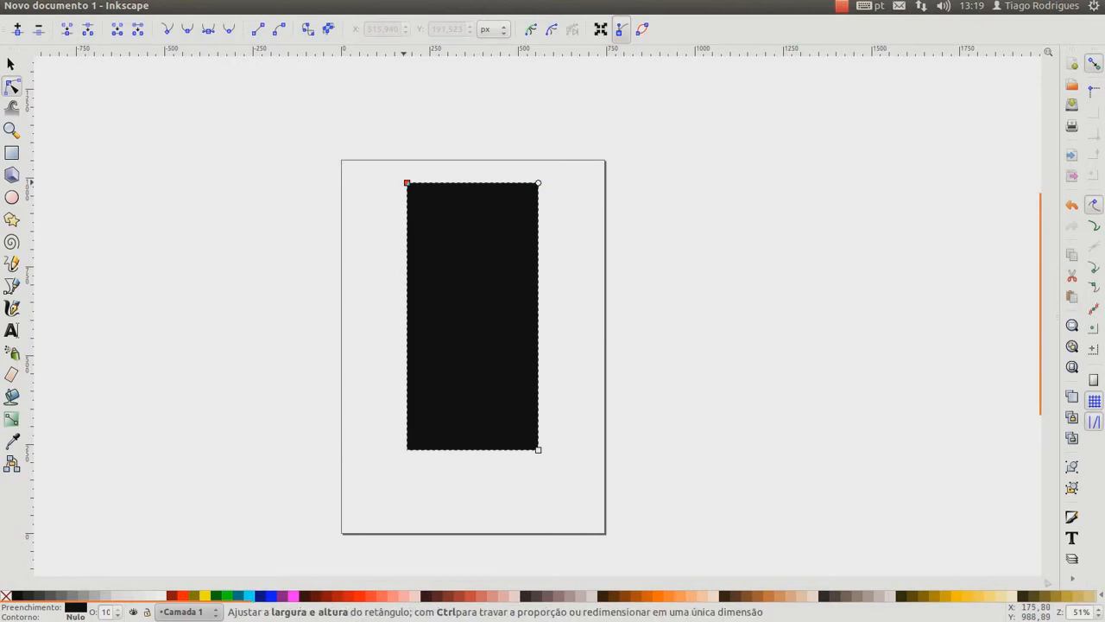
mouse_move(406, 183)
left_mouse_down()
mouse_move(388, 210)
mouse_move(402, 184)
left_mouse_up()
left_click_drag(466, 241, 457, 291)
left_click(413, 195)
left_click(398, 185)
left_click(402, 184)
mouse_move(402, 184)
left_mouse_down()
mouse_move(384, 235)
mouse_move(409, 187)
left_mouse_up()
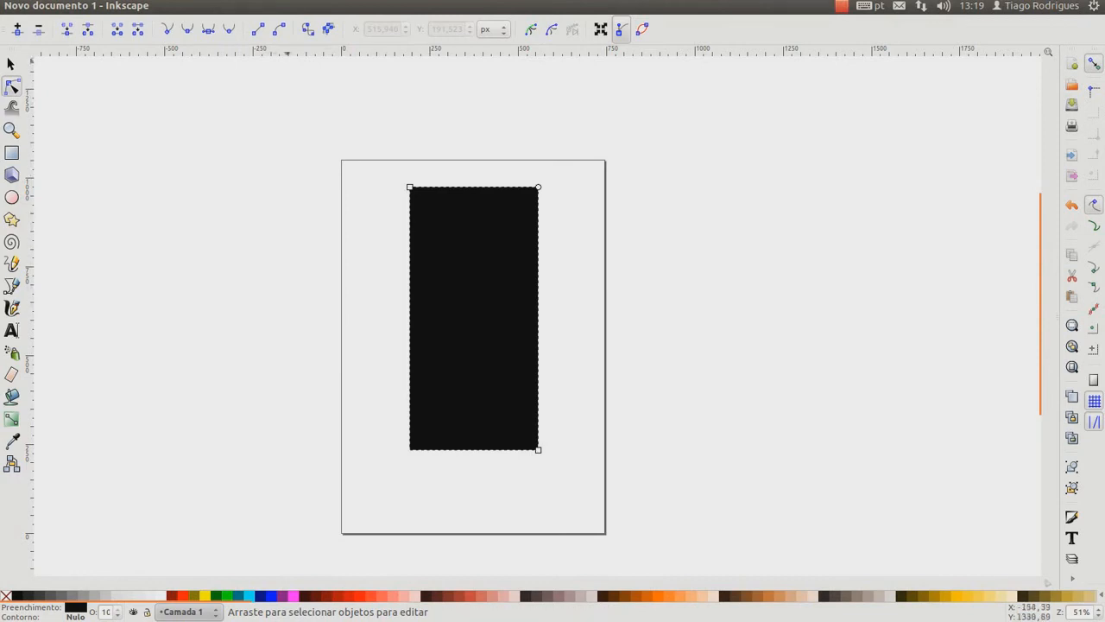
left_click(308, 30)
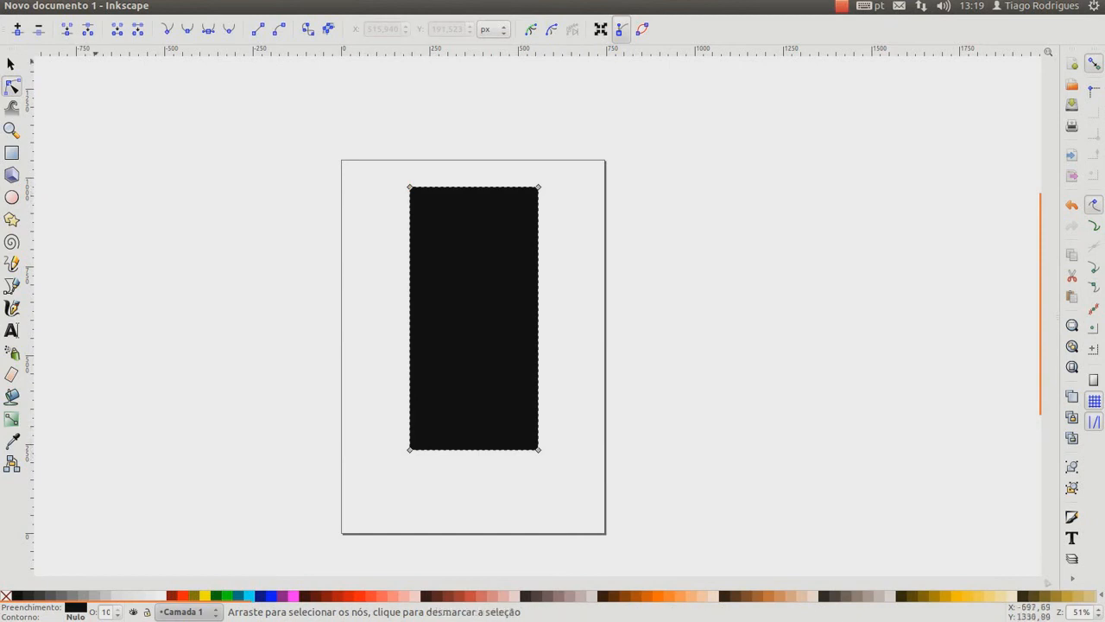
left_click(409, 186)
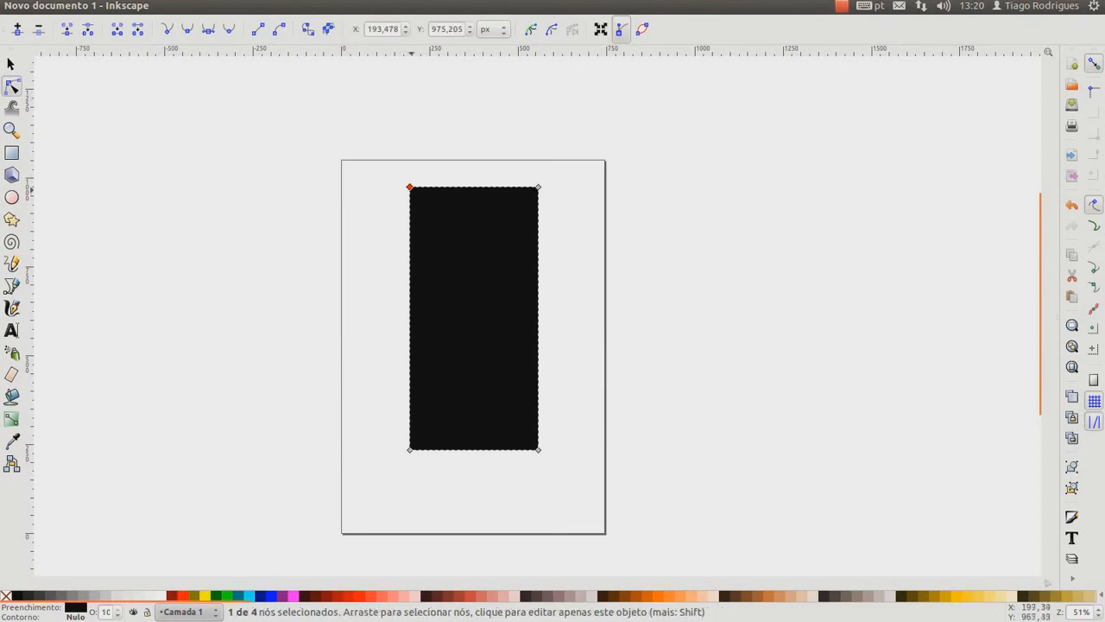
mouse_move(409, 186)
left_mouse_down()
mouse_move(365, 207)
mouse_move(326, 267)
mouse_move(252, 301)
mouse_move(360, 215)
mouse_move(401, 201)
left_mouse_up()
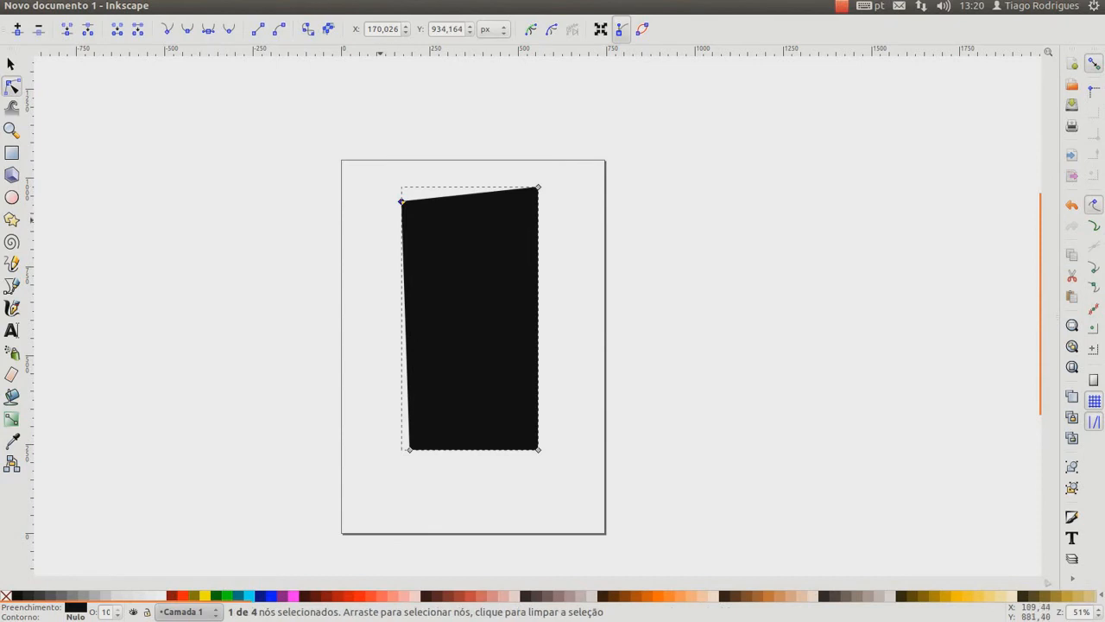
key("ctrl+z")
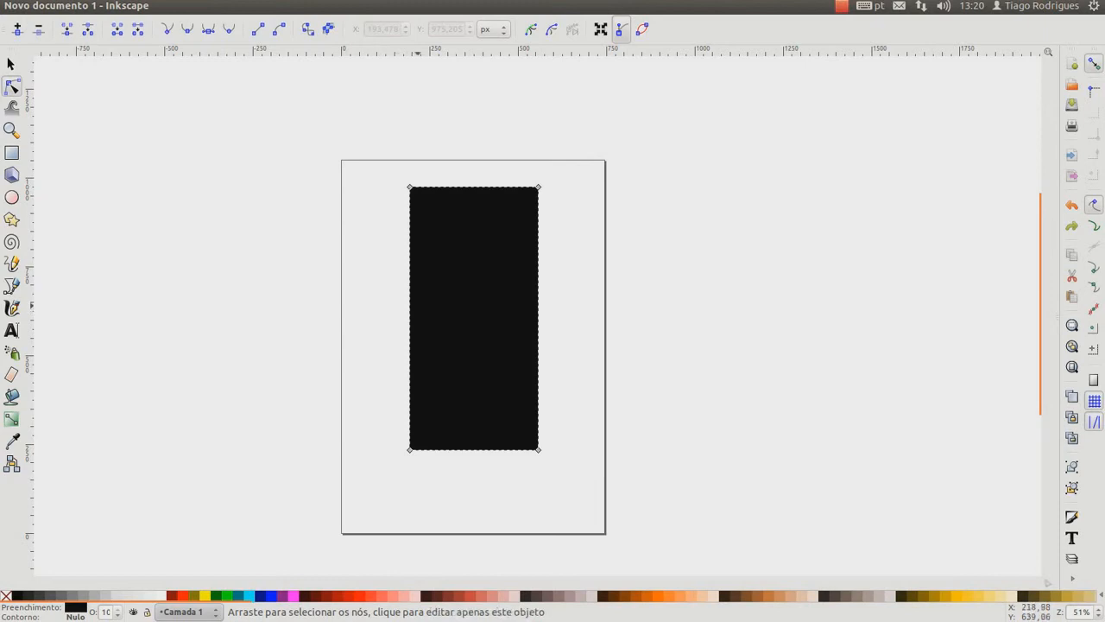
Insert a node midway along the path's left edge and pull it outward to about X 47, Y 624 px
left_click(410, 305)
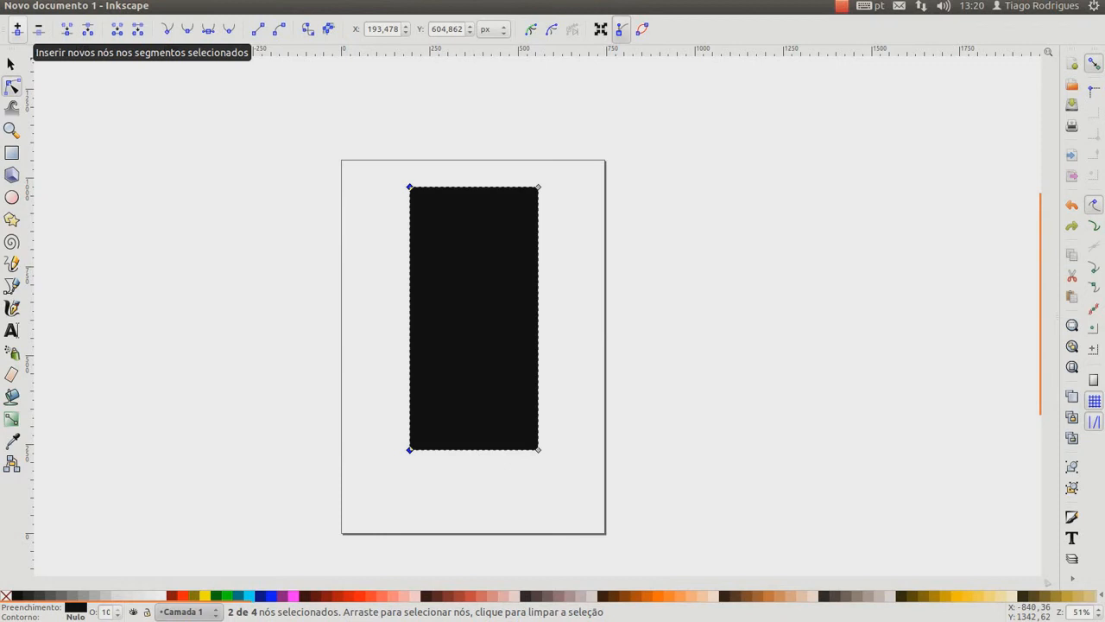
left_click(16, 30)
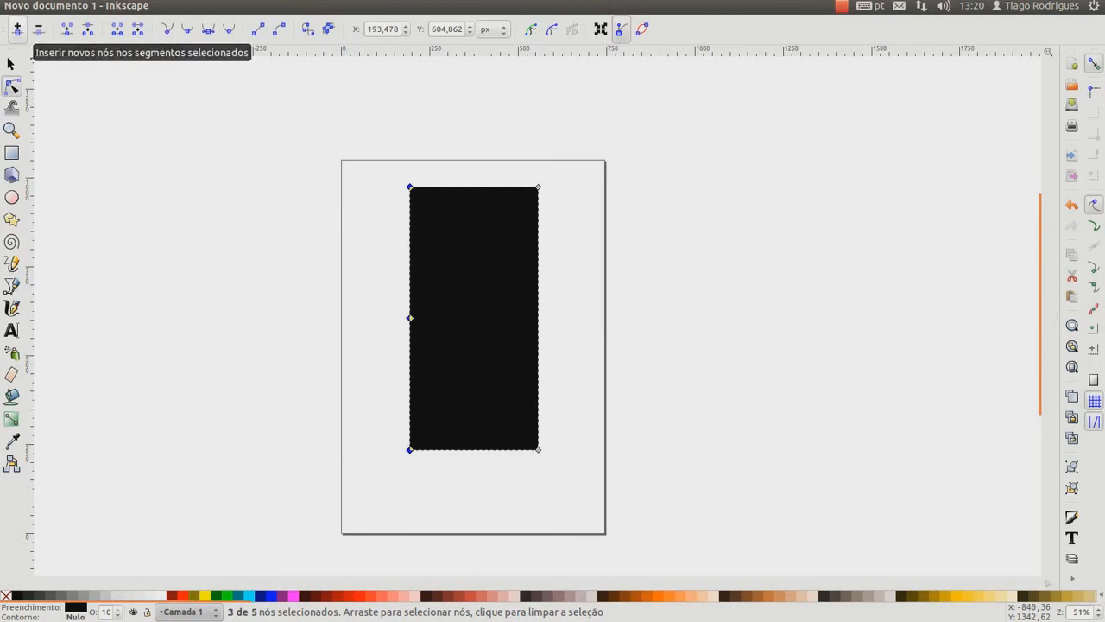
left_click_drag(410, 317, 359, 311)
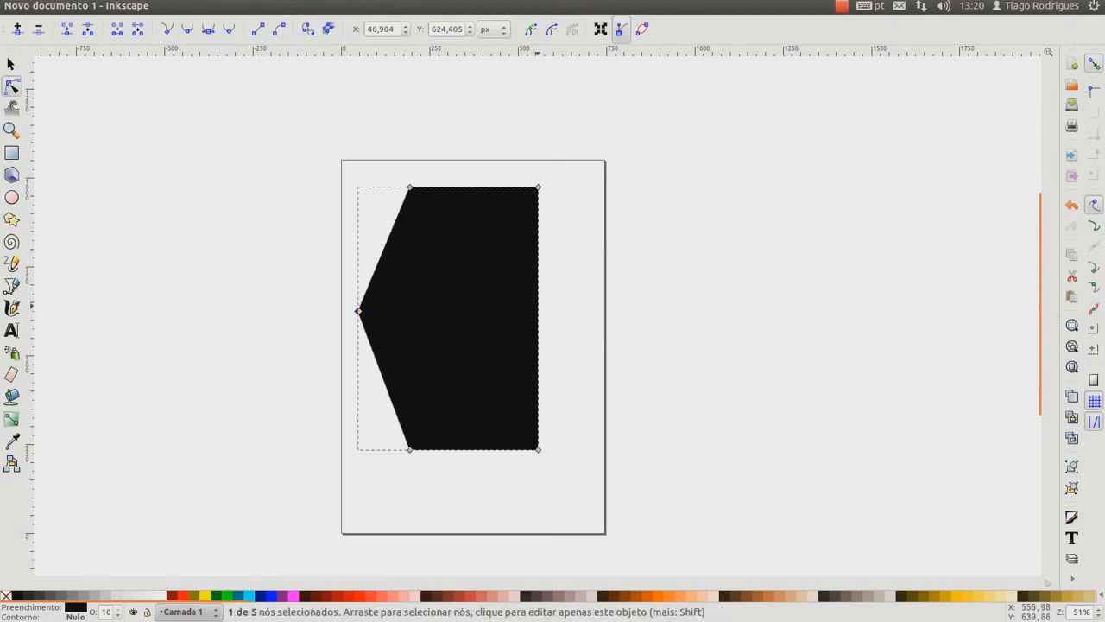
Place a horizontal guide through the left middle node, and add a right-edge middle node on it at about X 395 px
left_click_drag(412, 52, 407, 311)
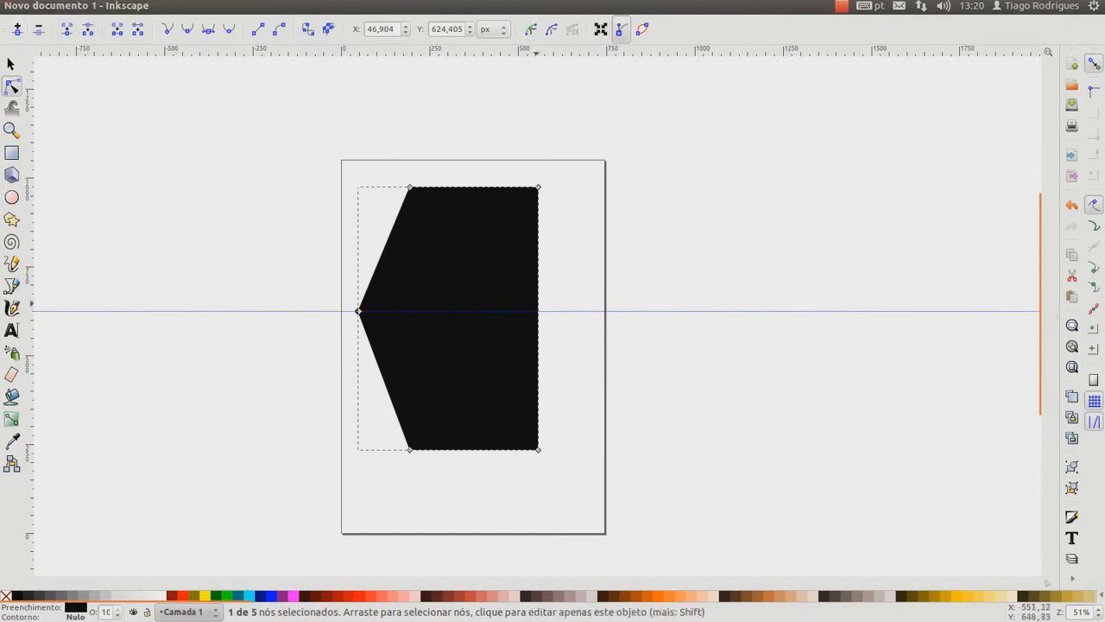
left_click(538, 313)
left_click(17, 29)
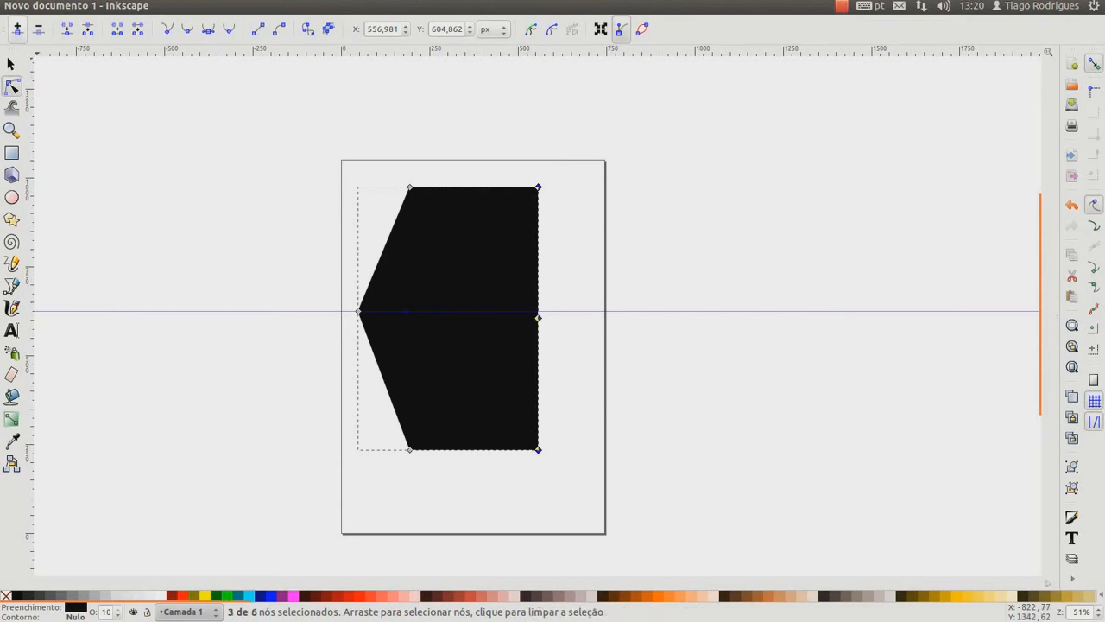
left_click_drag(538, 318, 536, 309)
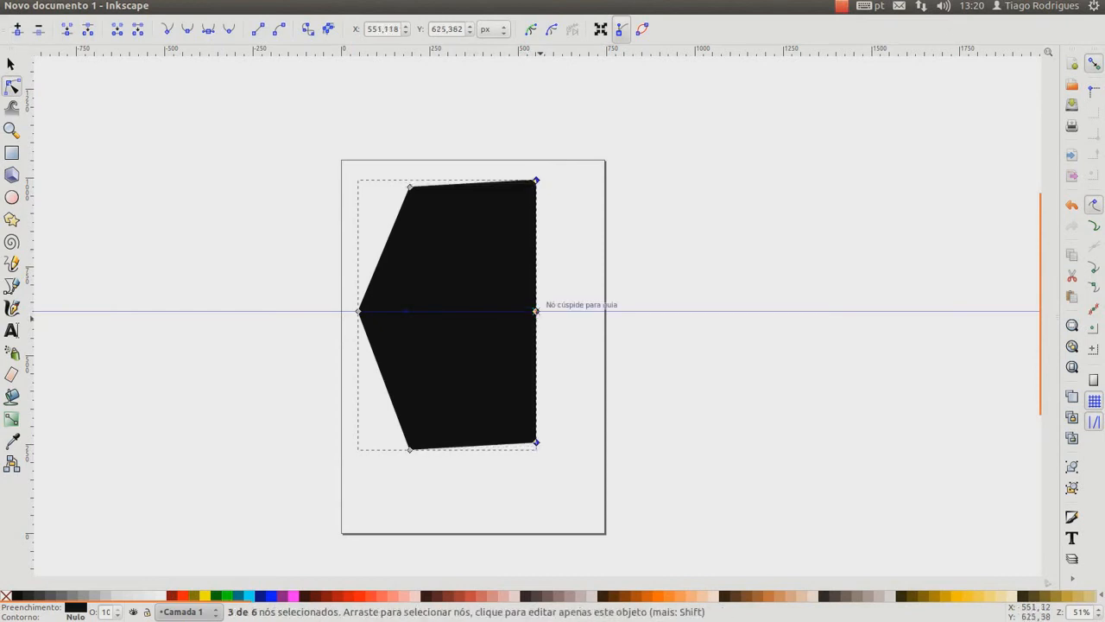
key("ctrl+z")
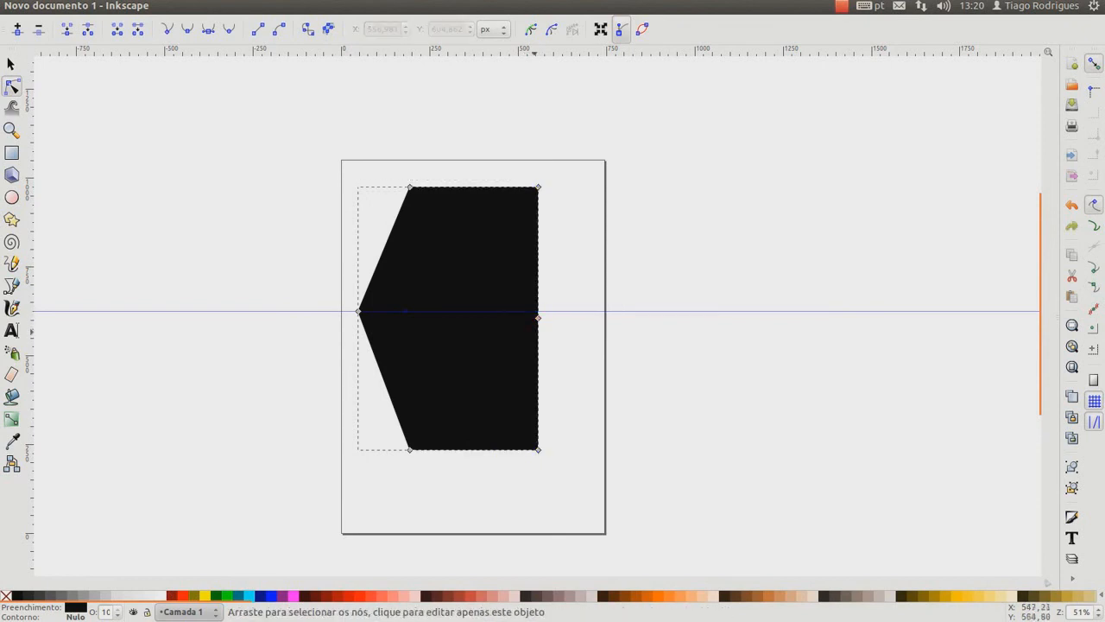
left_click(538, 318)
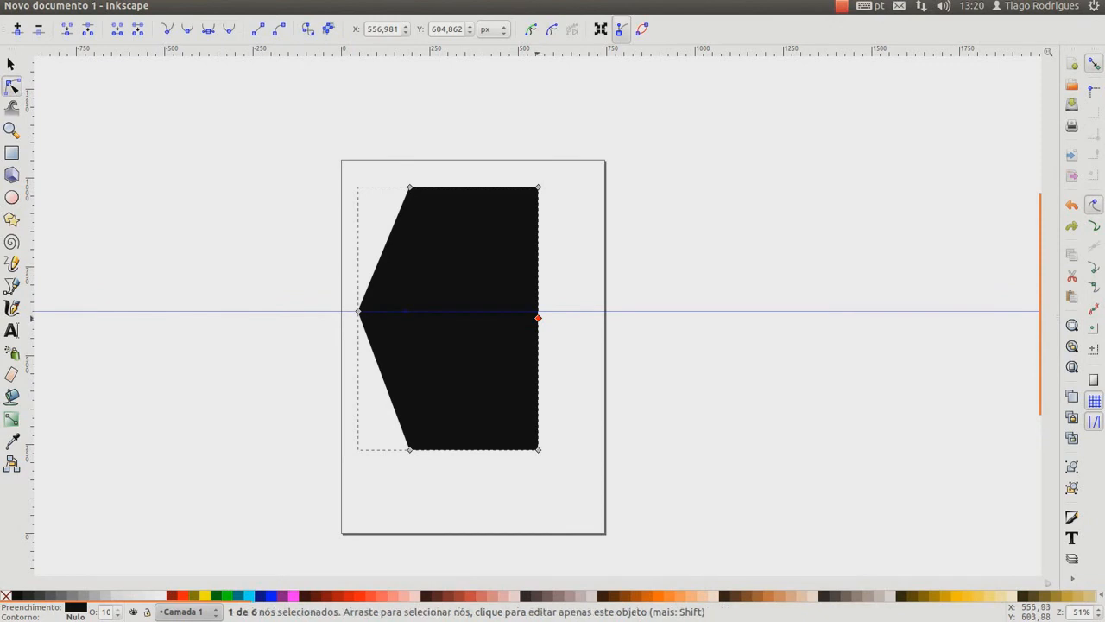
left_click_drag(538, 317, 538, 310)
left_click_drag(538, 311, 481, 311)
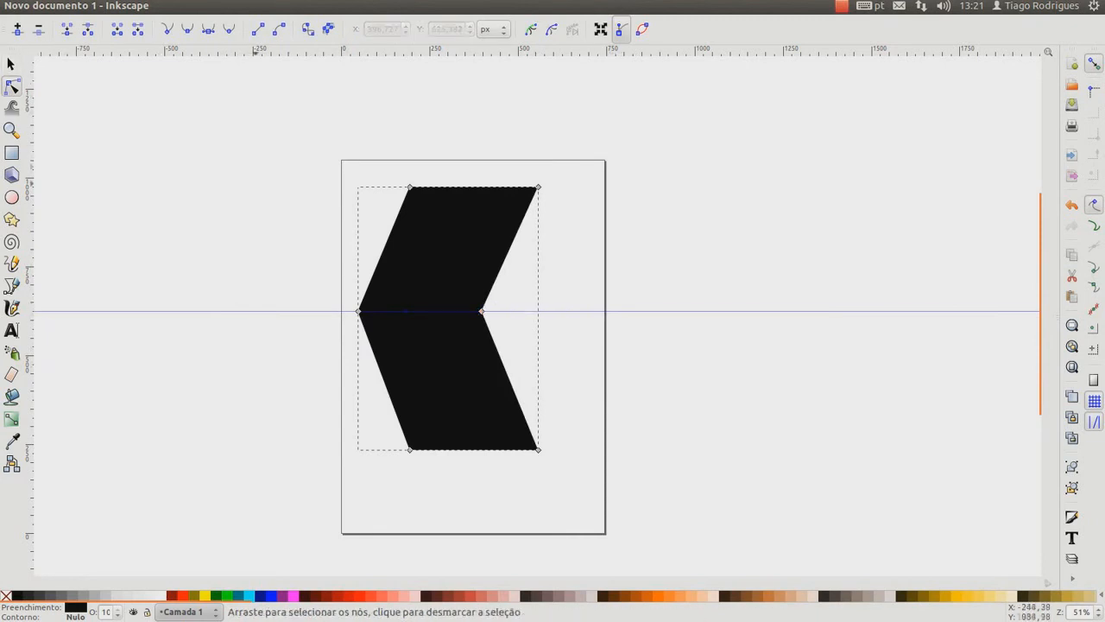
Remove the horizontal guide and make the chevron's left and right middle nodes smooth
key("Escape")
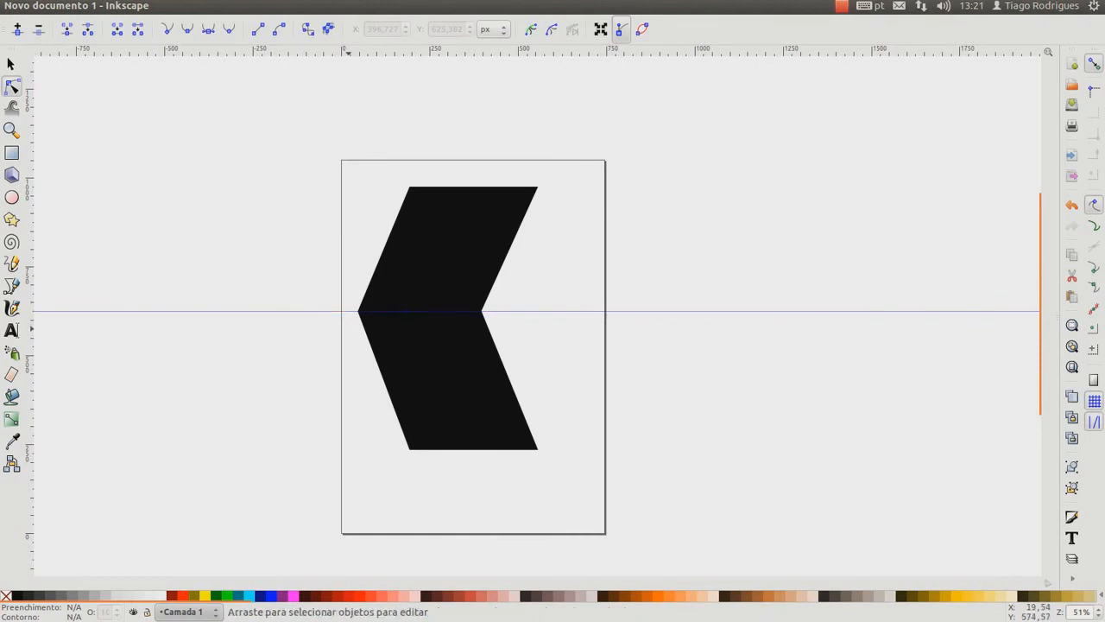
left_click_drag(351, 312, 369, 105)
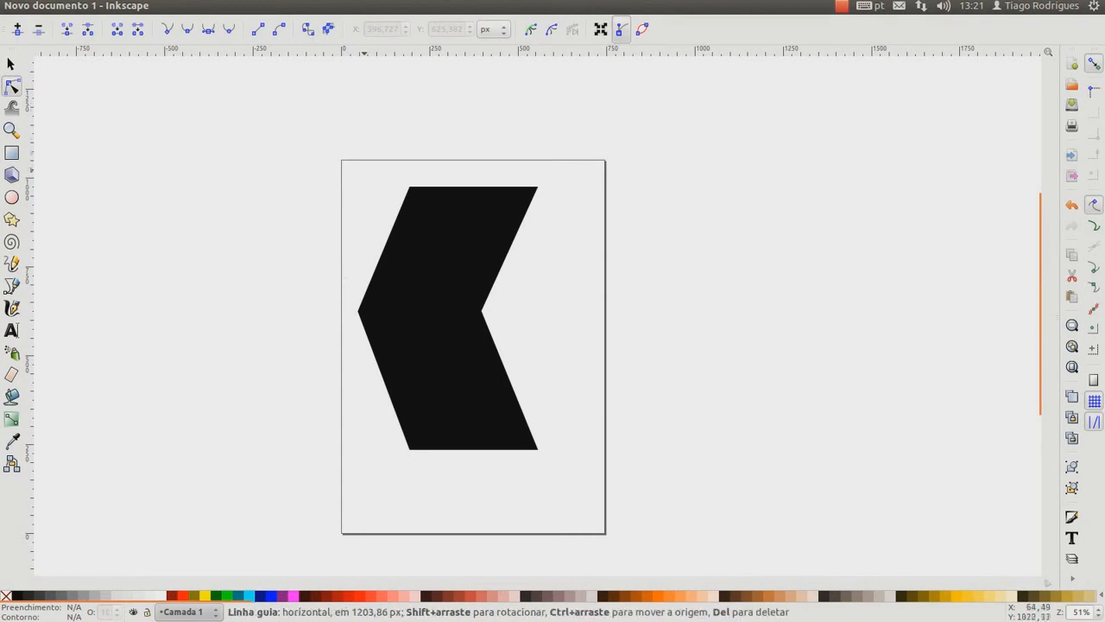
left_click(389, 319)
left_click(358, 310)
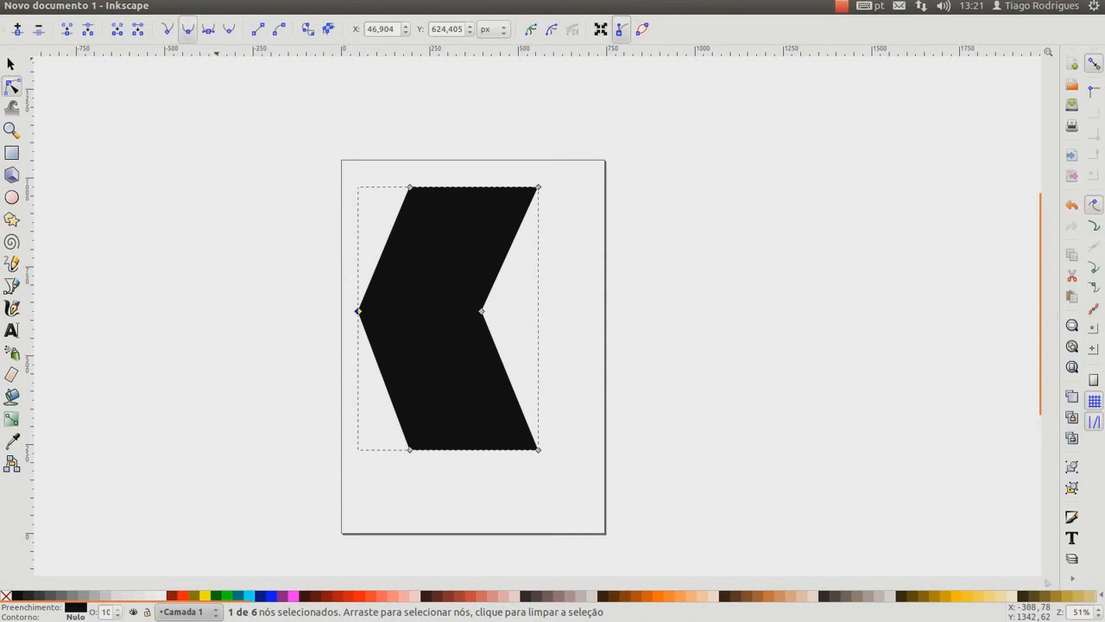
left_click(187, 28)
left_click(481, 310)
left_click(187, 29)
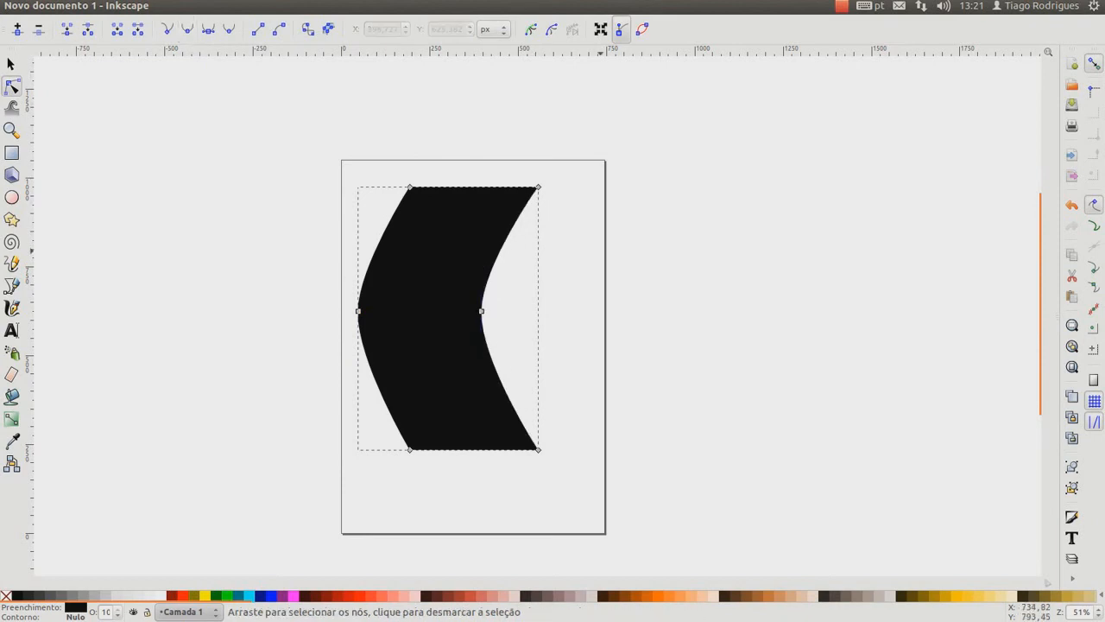
Shorten the upper handle of the left middle node slightly
left_click(359, 310)
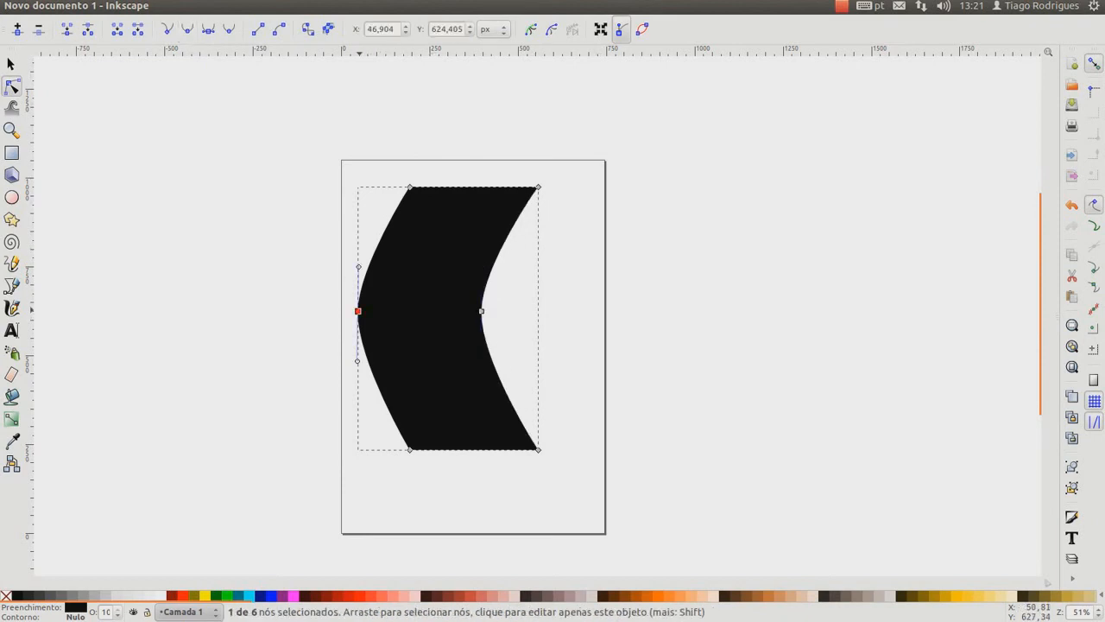
mouse_move(359, 267)
left_mouse_down()
mouse_move(435, 242)
mouse_move(442, 226)
mouse_move(427, 255)
mouse_move(348, 273)
mouse_move(358, 271)
left_mouse_up()
left_click(528, 314)
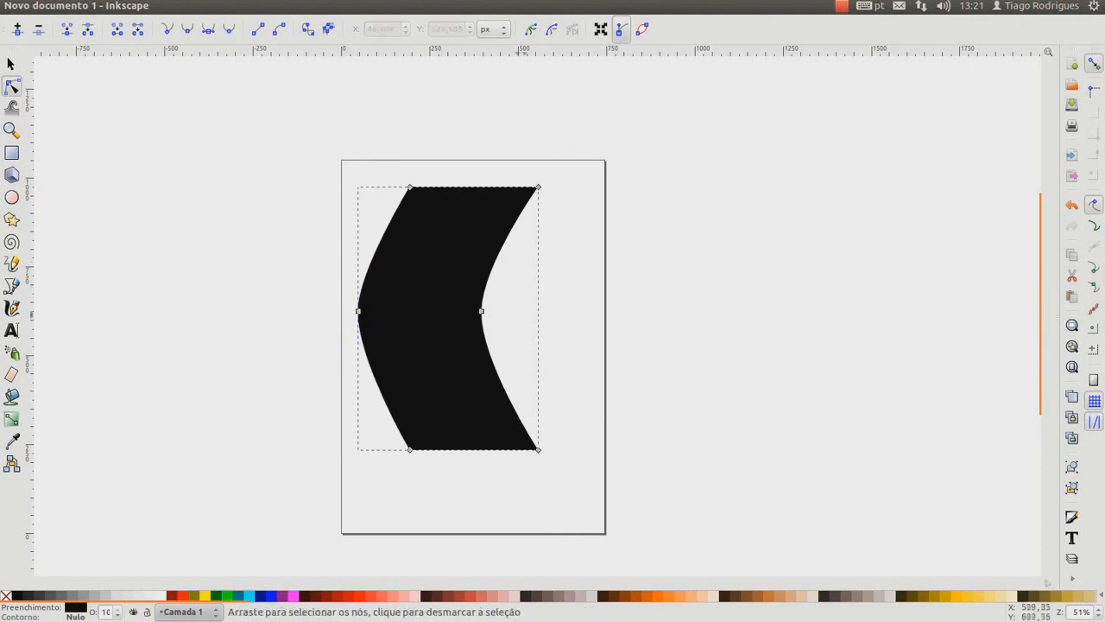
left_click(553, 312)
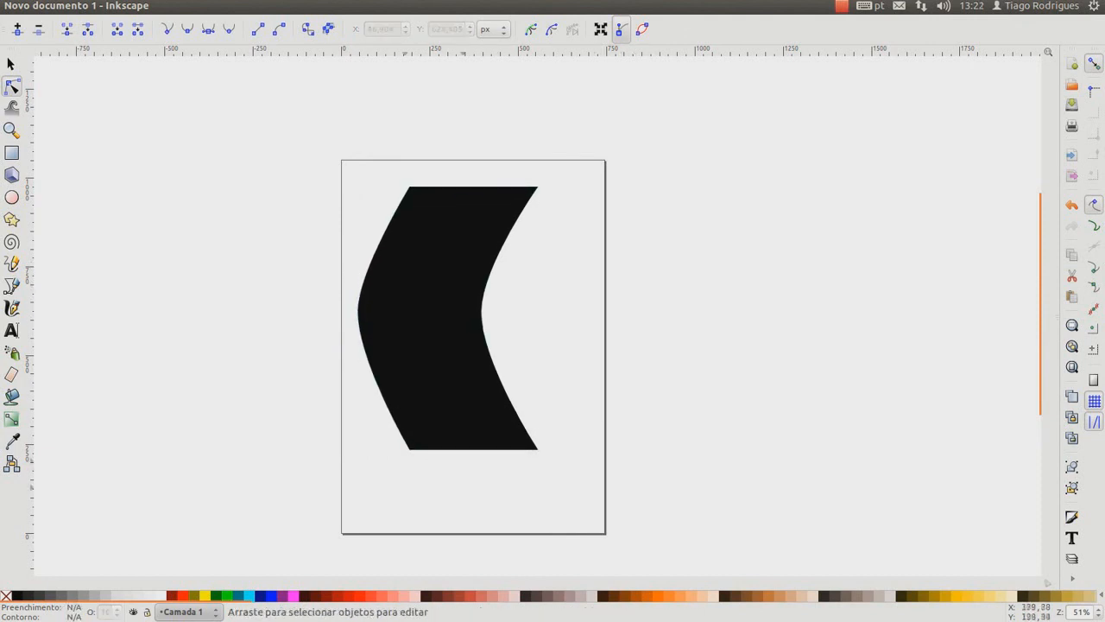
Move the whole curved shape to about X 127, Y 219 px
left_click(473, 382)
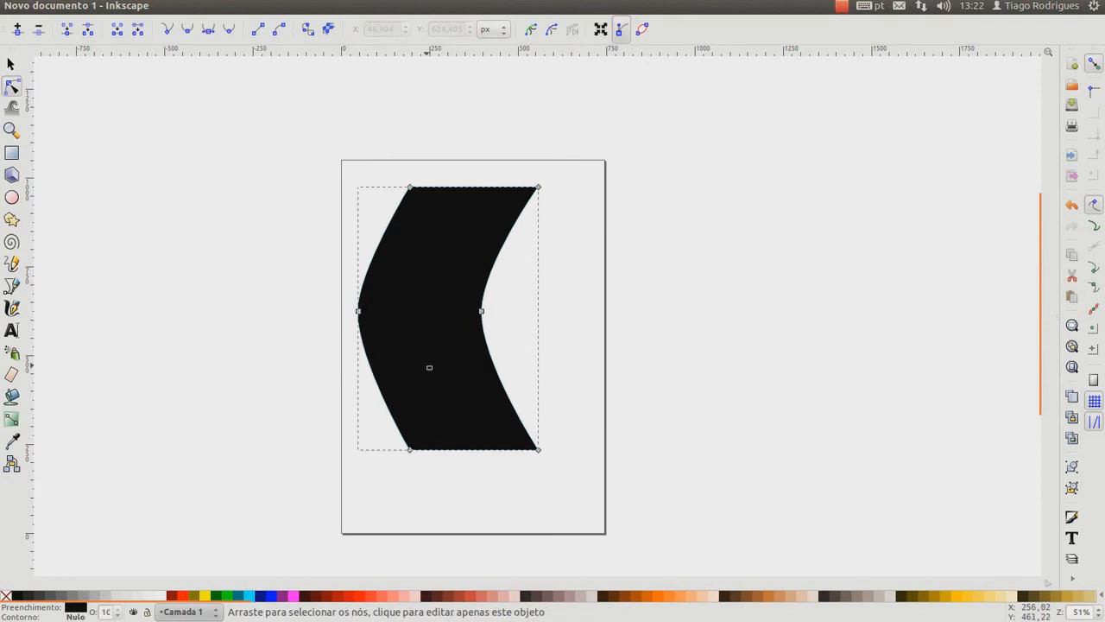
key("s")
left_click_drag(384, 365, 404, 385)
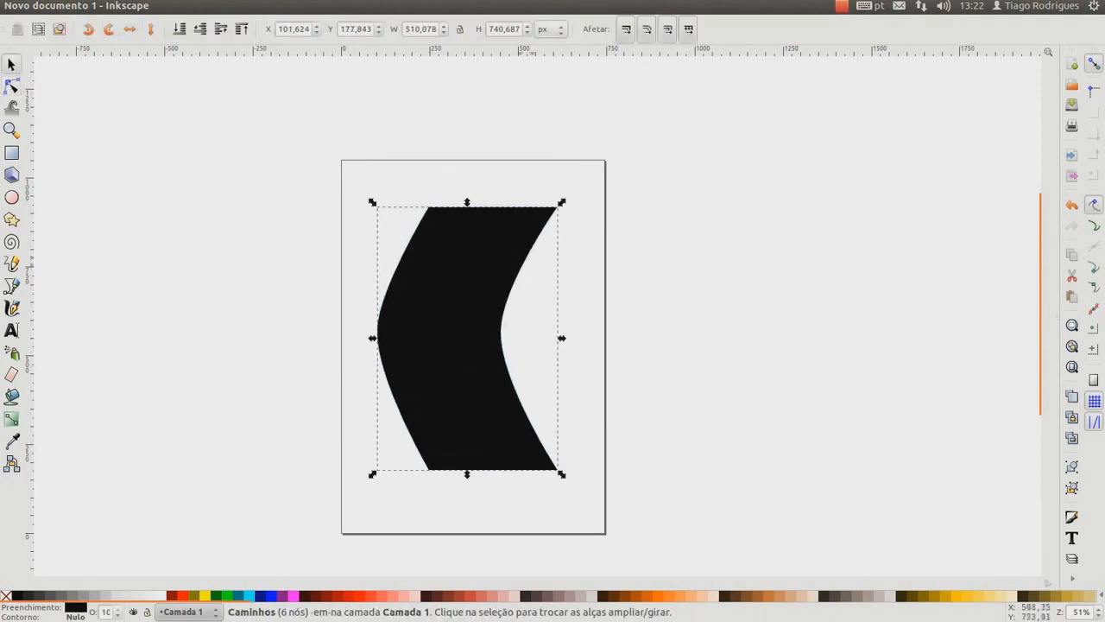
mouse_move(486, 430)
left_mouse_down()
mouse_move(488, 408)
mouse_move(495, 415)
left_mouse_up()
left_click(510, 334)
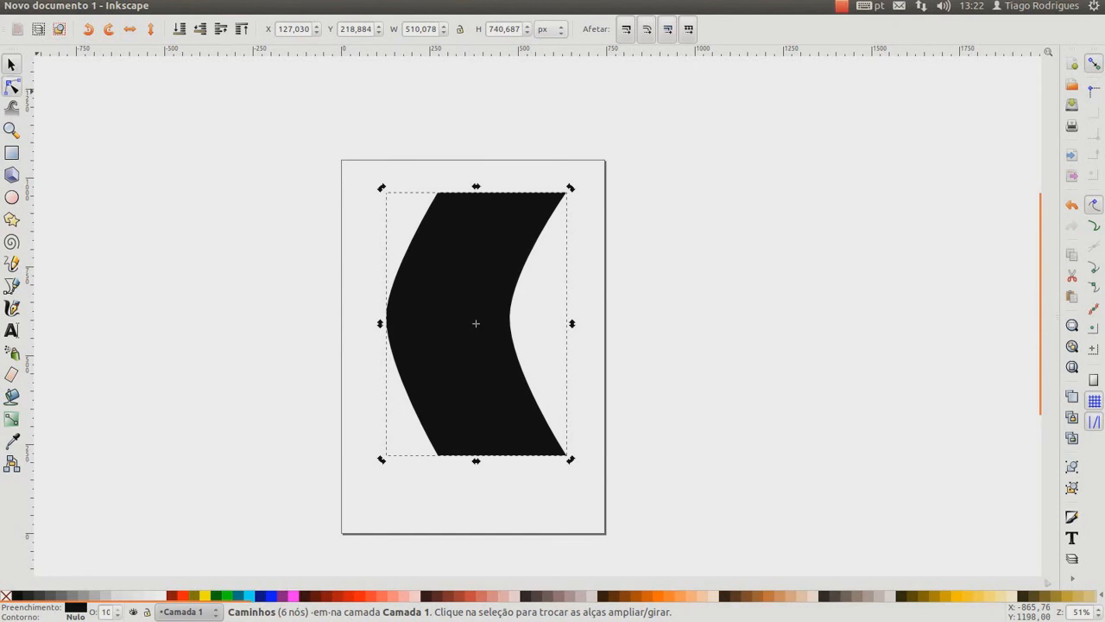
Shift the right middle node farther inward and lower the left middle node slightly to about X 127, Y 595 px
left_click(12, 87)
left_click_drag(509, 316, 493, 319)
left_click(676, 284)
left_click(386, 317)
left_click_drag(387, 317, 387, 321)
left_click(299, 271)
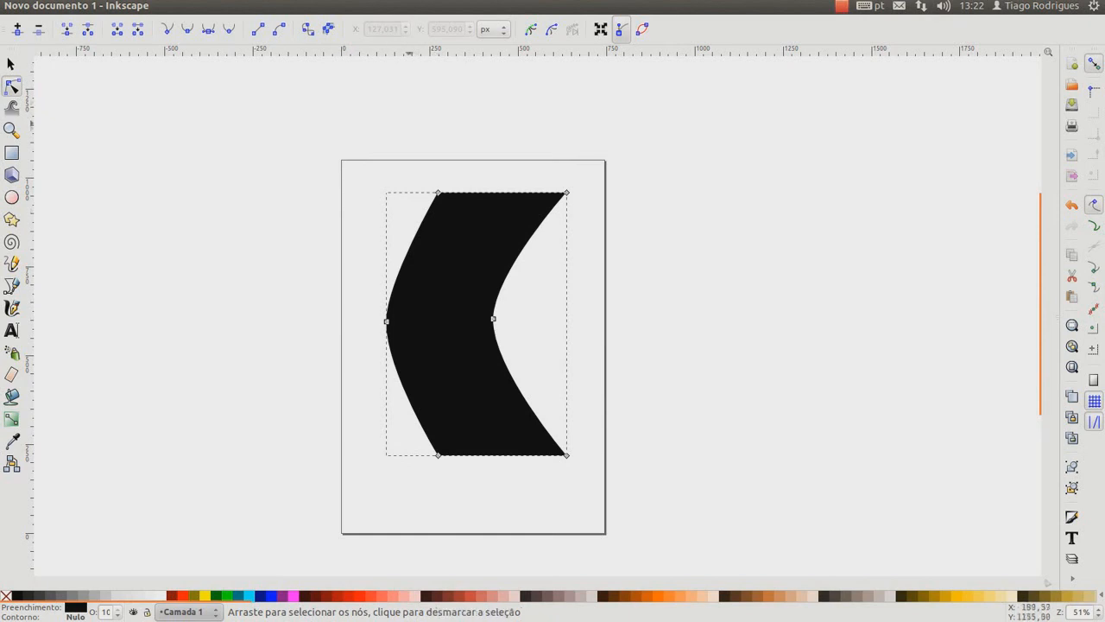
Delete the left middle node so a single curve joins the two left corner nodes
left_click(385, 320)
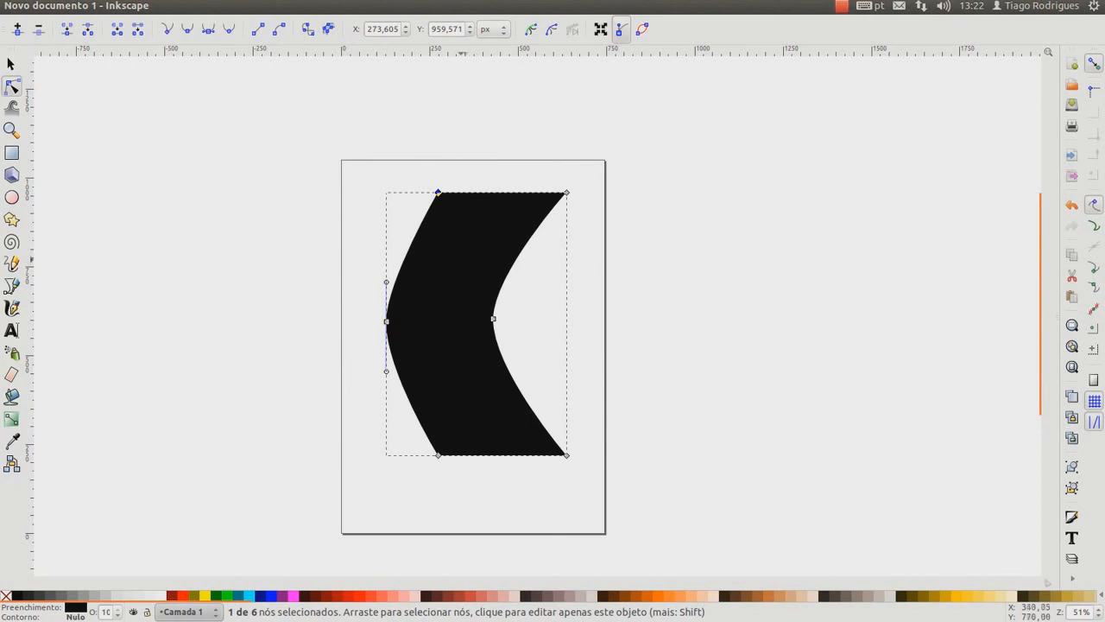
left_click(540, 310)
left_click(369, 316)
left_click(406, 248)
left_click(387, 321)
left_click(438, 193)
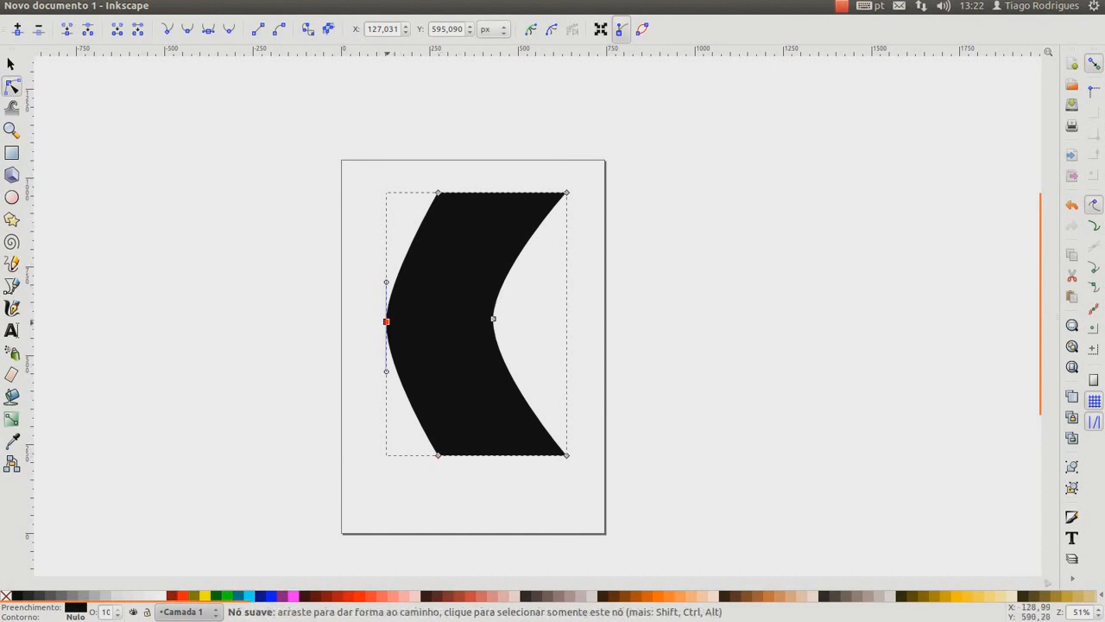
left_click(38, 29)
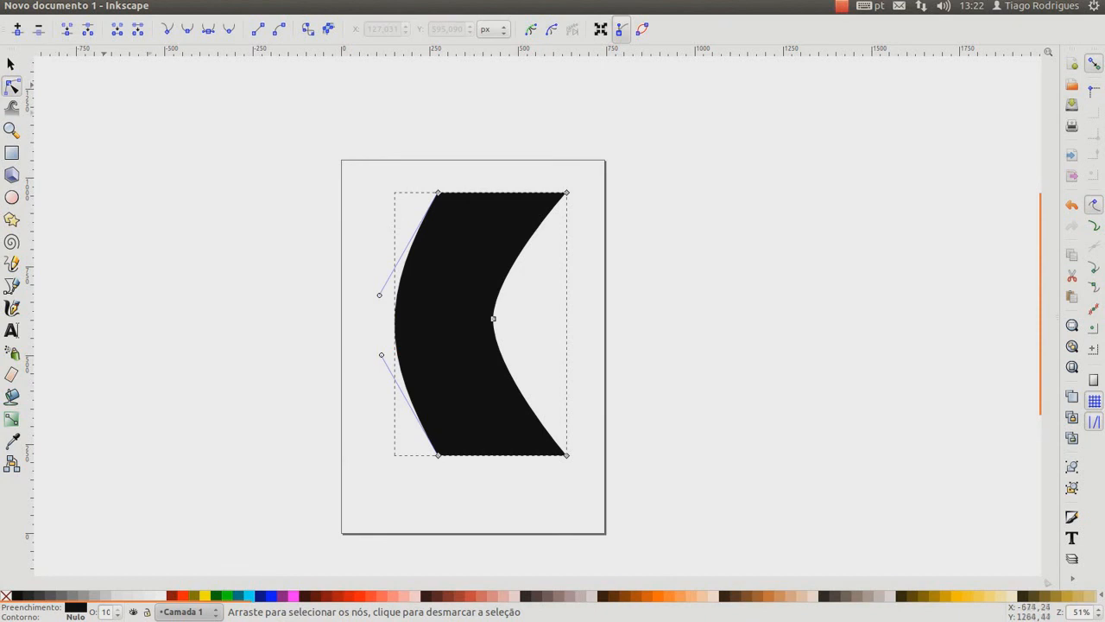
Pull the handle of the lower left corner node outward to bulge the left curve
left_click(365, 259)
left_click(431, 371)
left_click(438, 455)
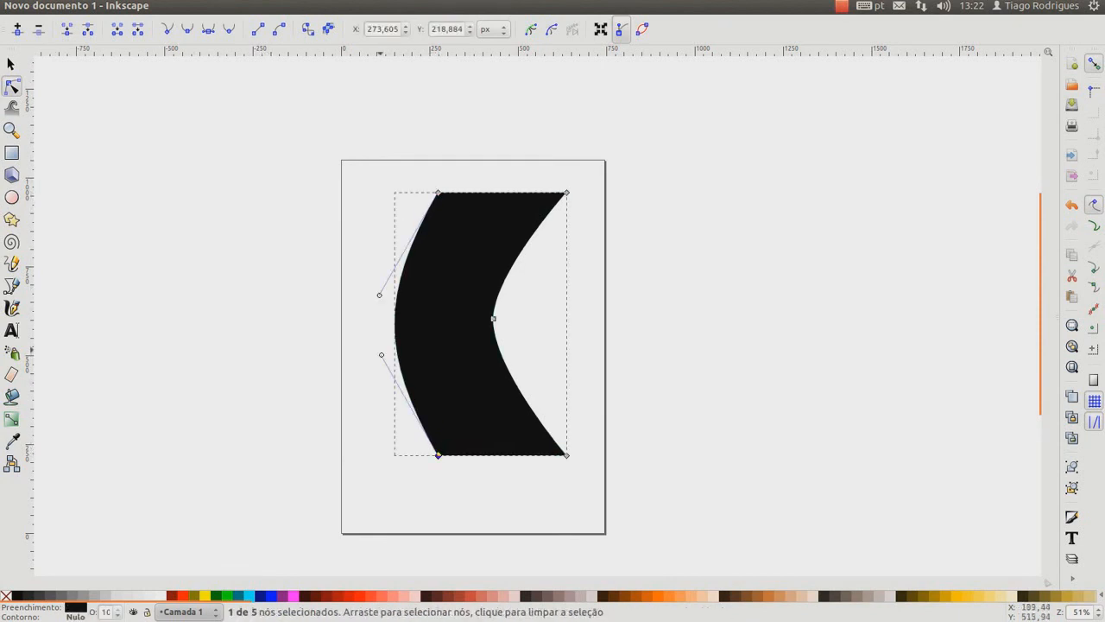
left_click_drag(381, 355, 355, 359)
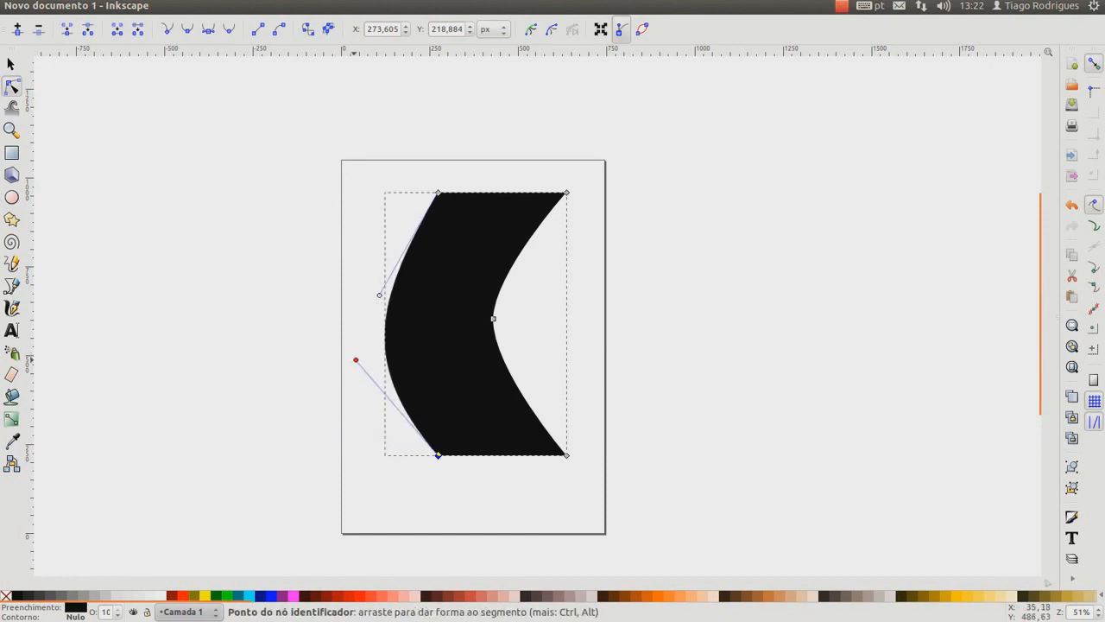
Undo the handle adjustment and the deletion of the left middle node, and deselect the shape
key("ctrl+z")
key("ctrl+z")
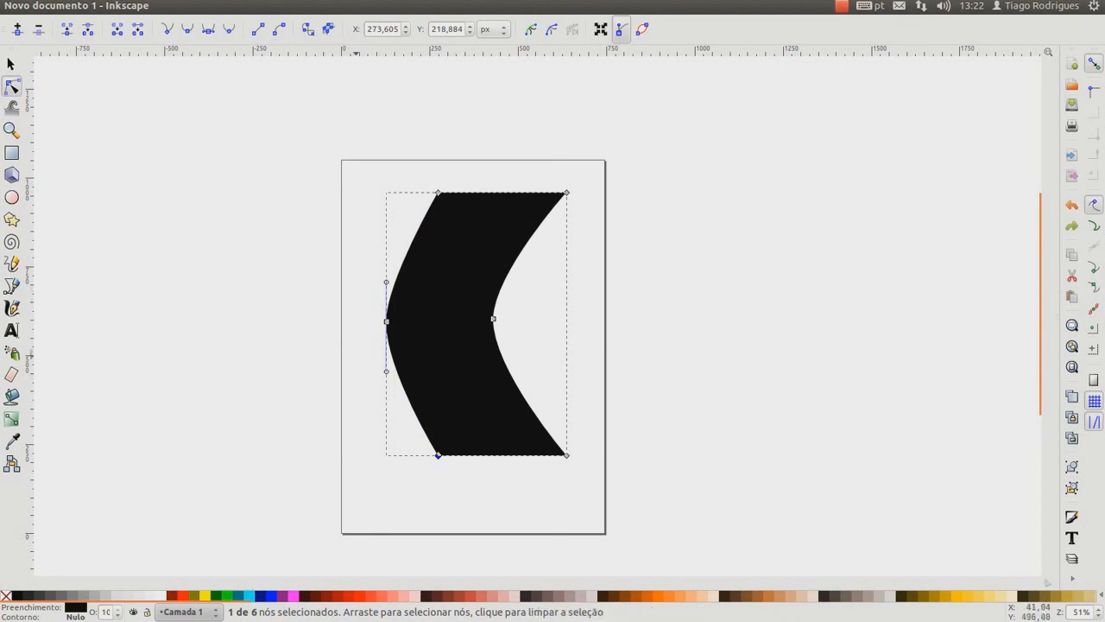
left_click(386, 321)
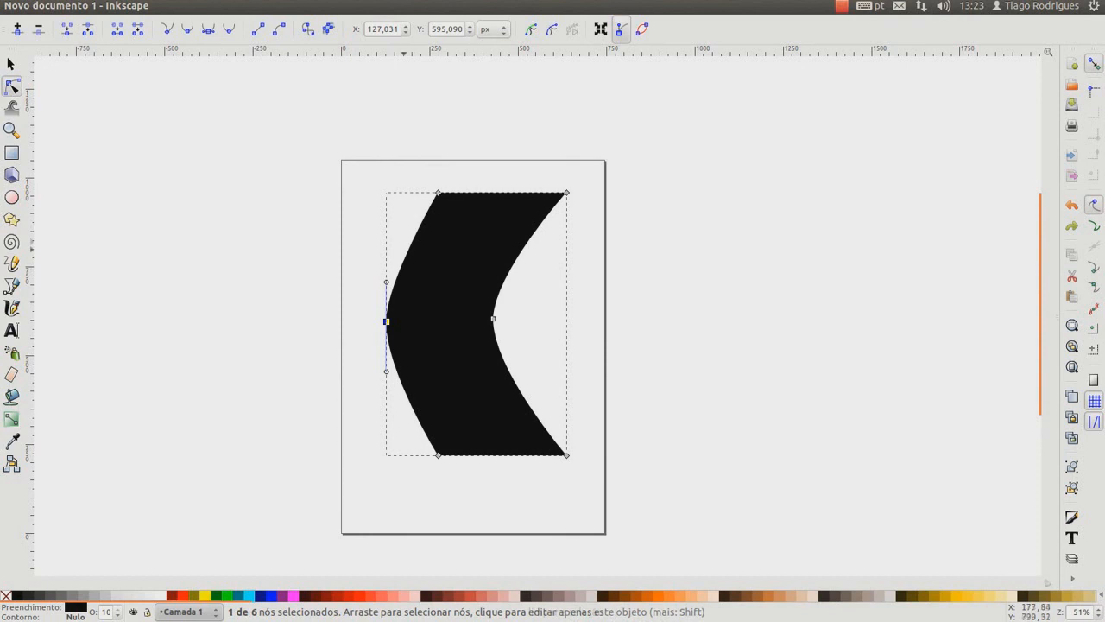
left_click(505, 317)
left_click(652, 361)
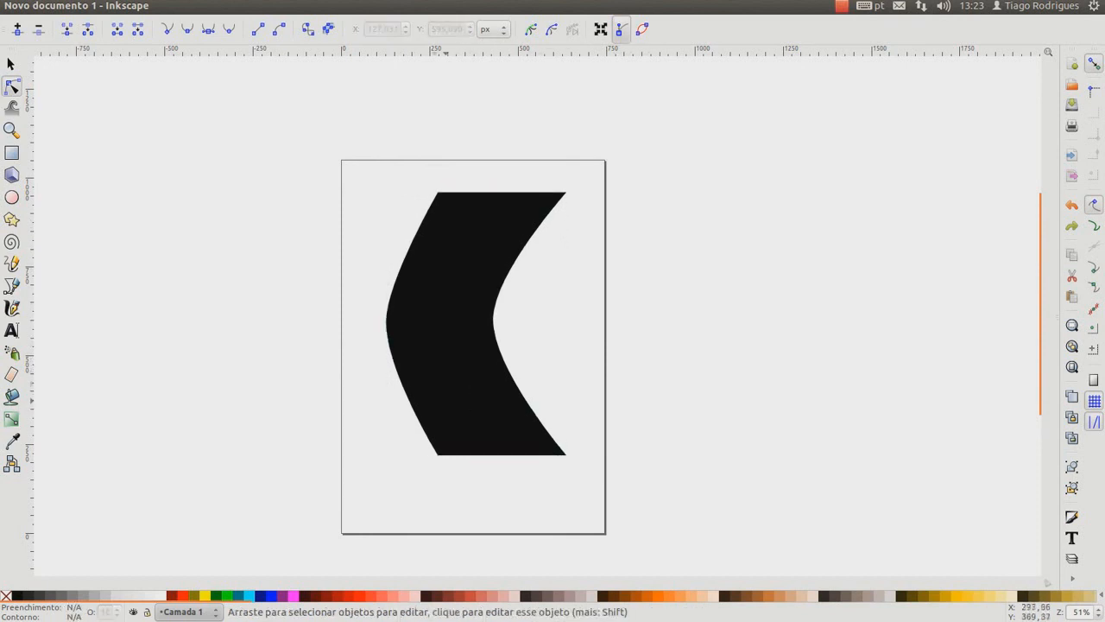
Delete the black curved shape from the page
left_click(11, 64)
left_click(474, 319)
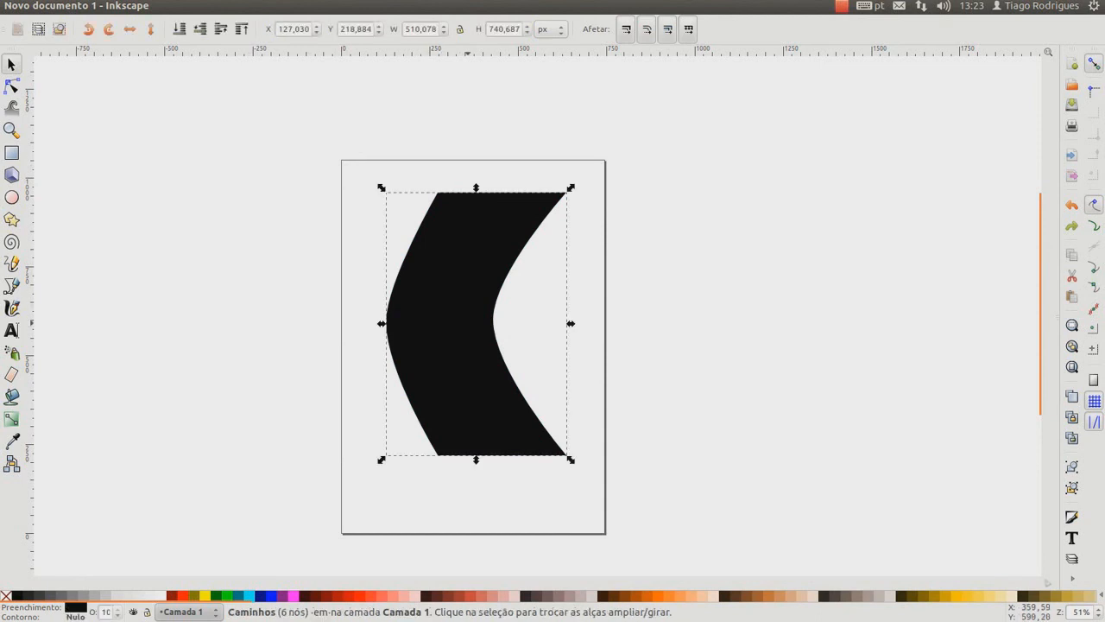
key("Delete")
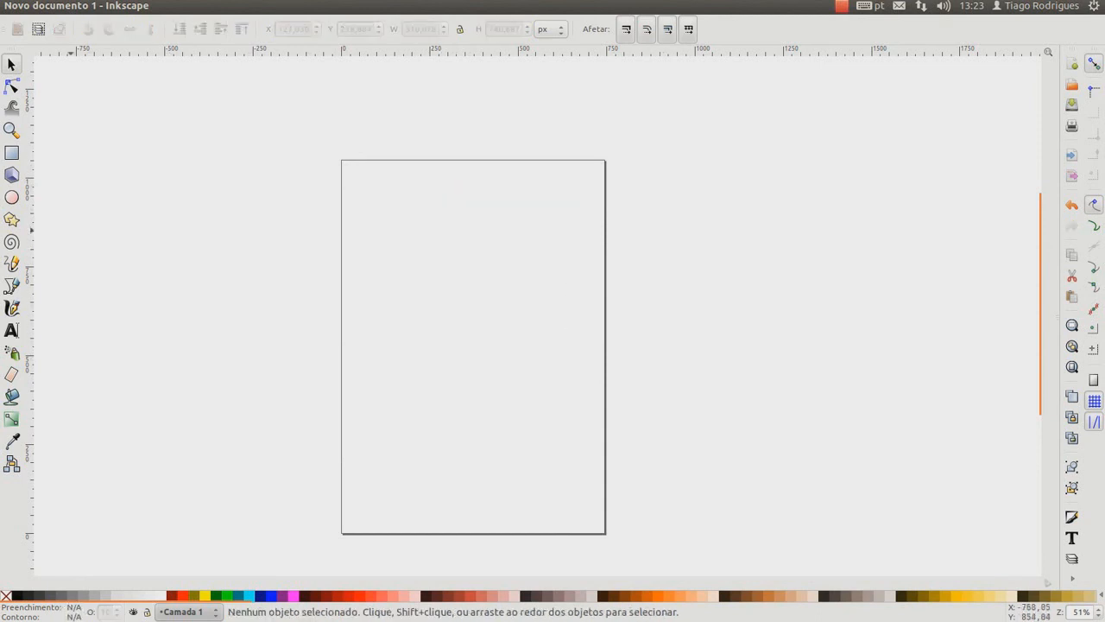
left_click(11, 285)
left_click(392, 239)
mouse_move(375, 409)
left_mouse_down()
mouse_move(434, 440)
mouse_move(483, 409)
left_mouse_up()
left_click_drag(495, 354, 539, 439)
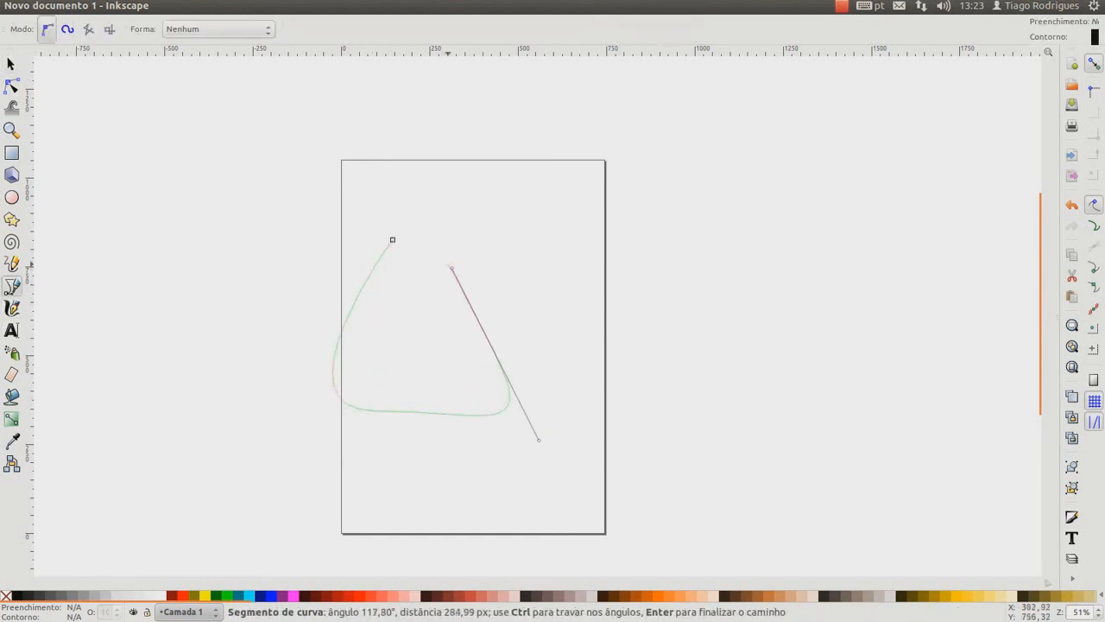
key("Escape")
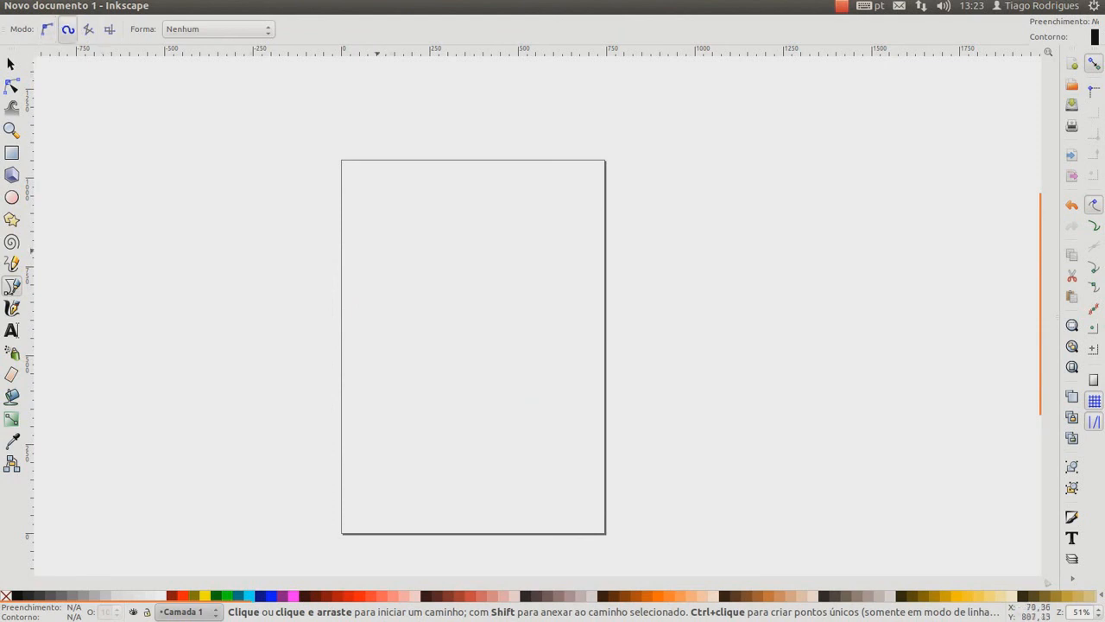
Draw a closed round Spiro path from three nodes in the upper half of the page and convert it to a regular path
left_click(400, 236)
left_click_drag(388, 370, 481, 388)
left_click_drag(509, 315, 464, 210)
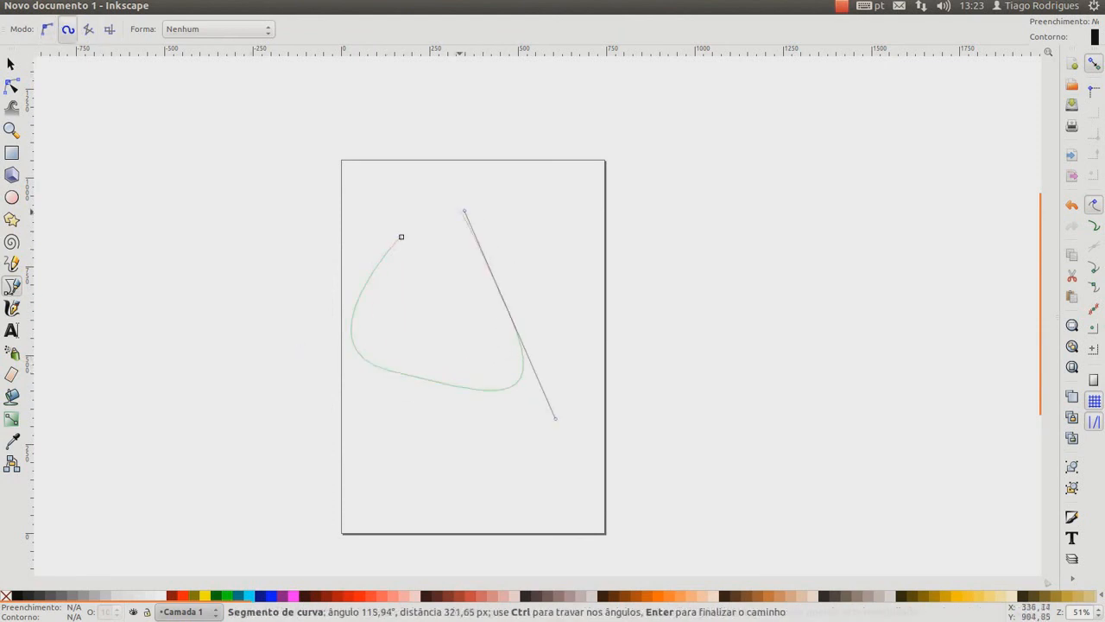
left_click(401, 236)
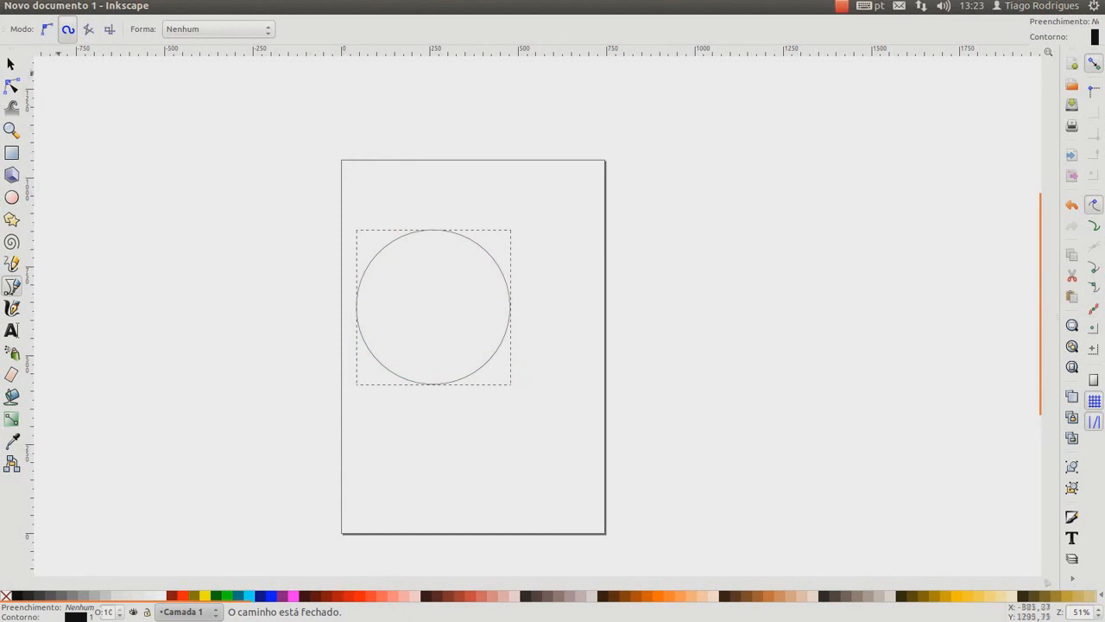
left_click(12, 86)
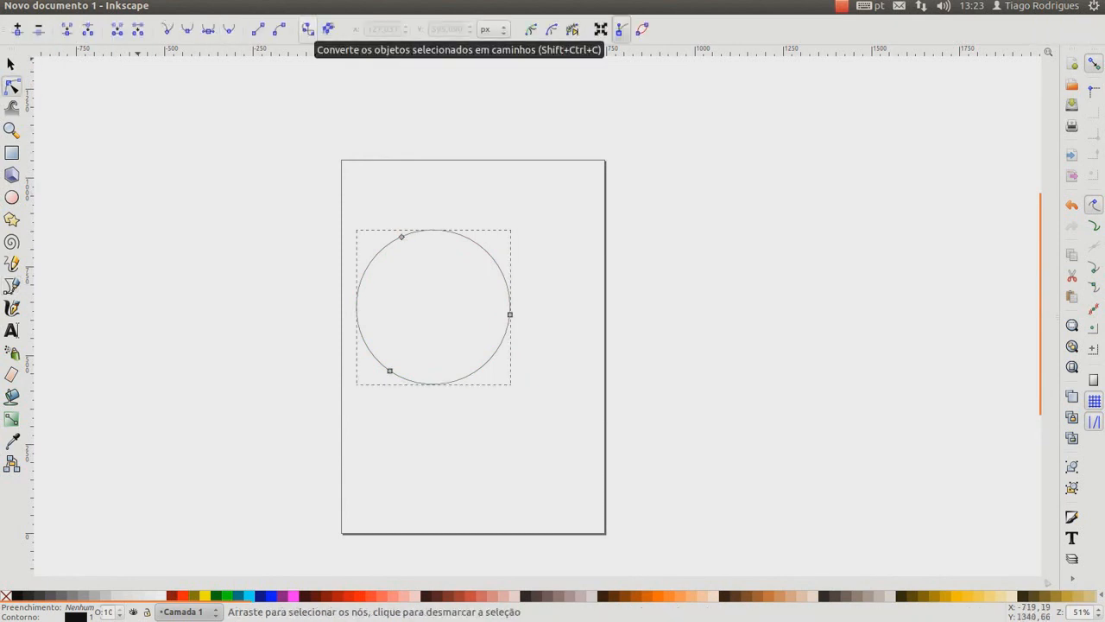
left_click(308, 30)
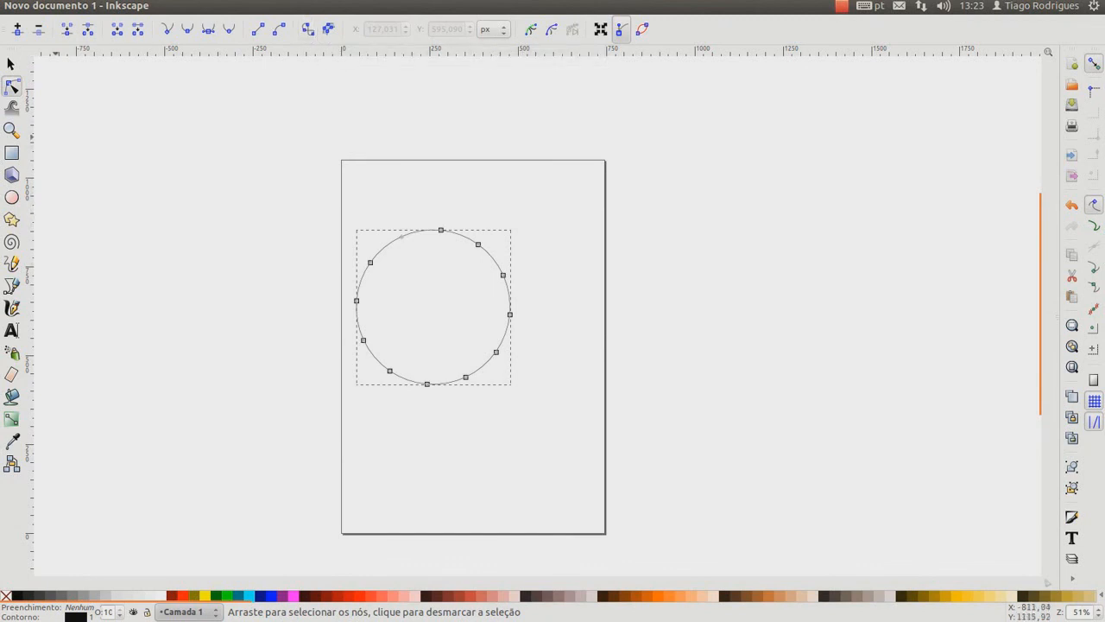
Pull the two upper right nodes of the circle inward and swing the outer node's handle outward to form a notch and rounded bulge
left_click(484, 249)
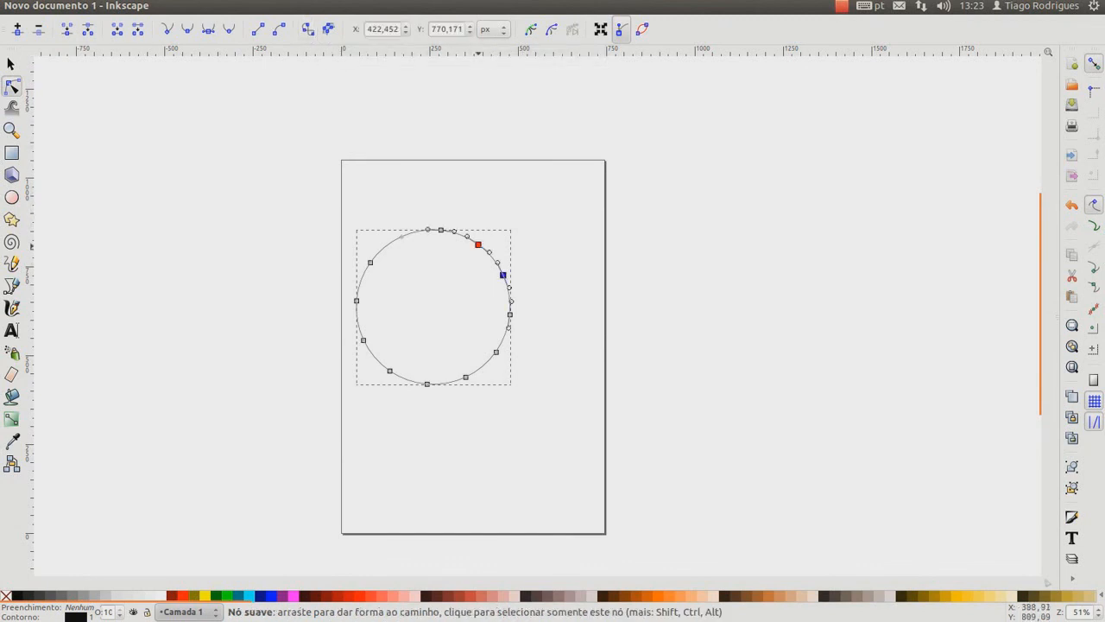
left_click_drag(478, 245, 515, 218)
left_click(484, 298)
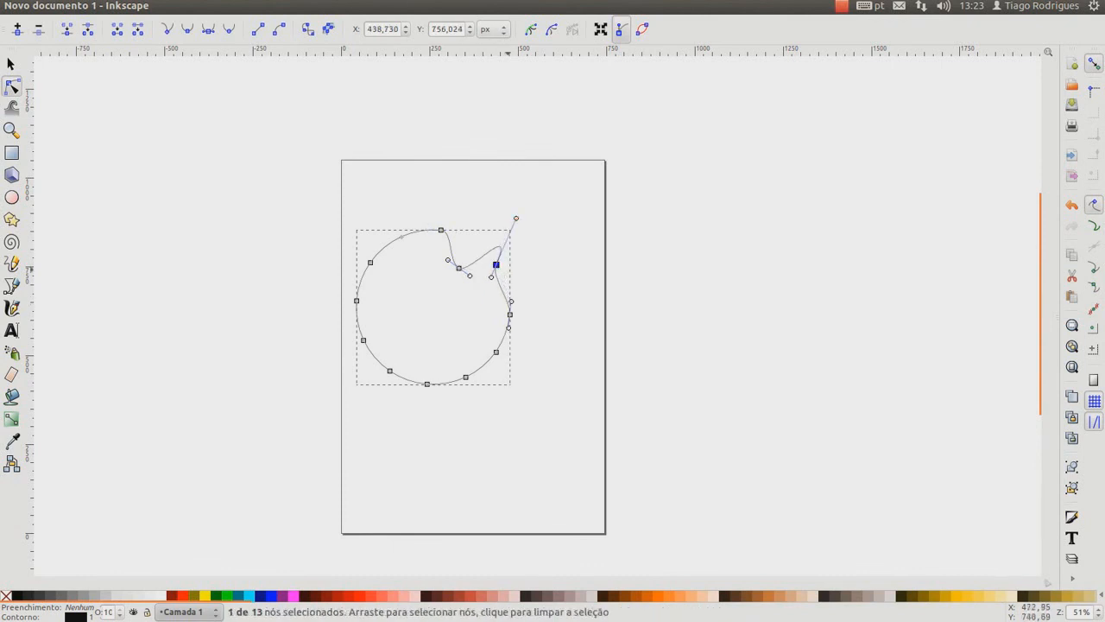
left_click_drag(490, 277, 548, 281)
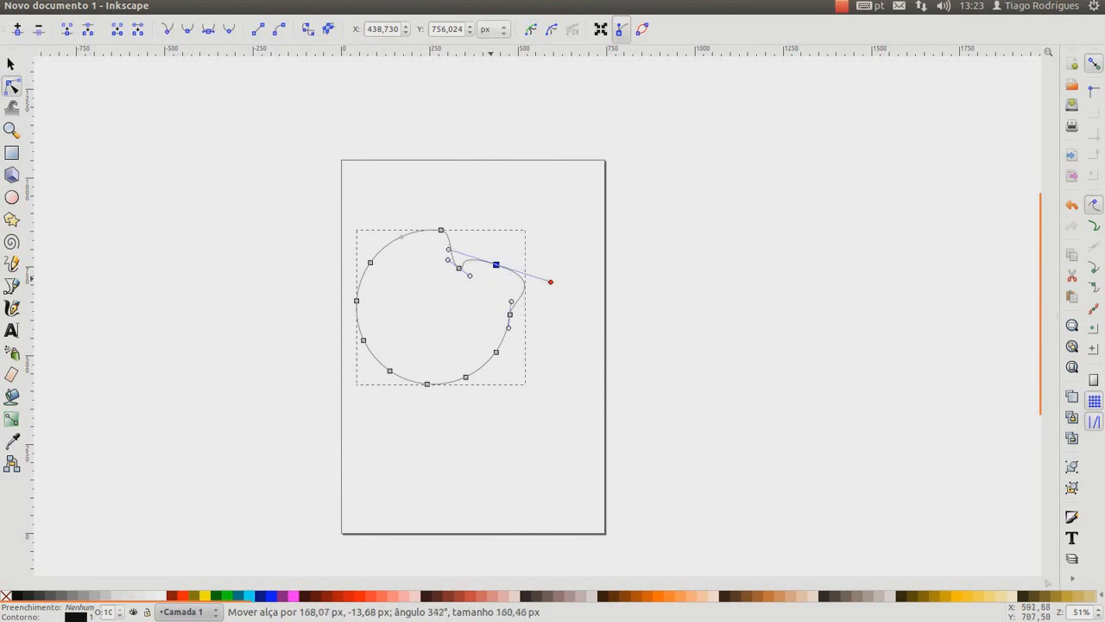
Reshape the rest of the outline by moving its right, lower and left nodes outward into an irregular blob
left_click(509, 314)
left_click_drag(509, 314, 467, 383)
left_click(536, 389)
left_click(462, 378)
left_click(428, 408)
left_click_drag(389, 370, 372, 380)
left_click_drag(364, 340, 346, 347)
left_click(363, 324)
left_click_drag(357, 300, 360, 249)
key("Escape")
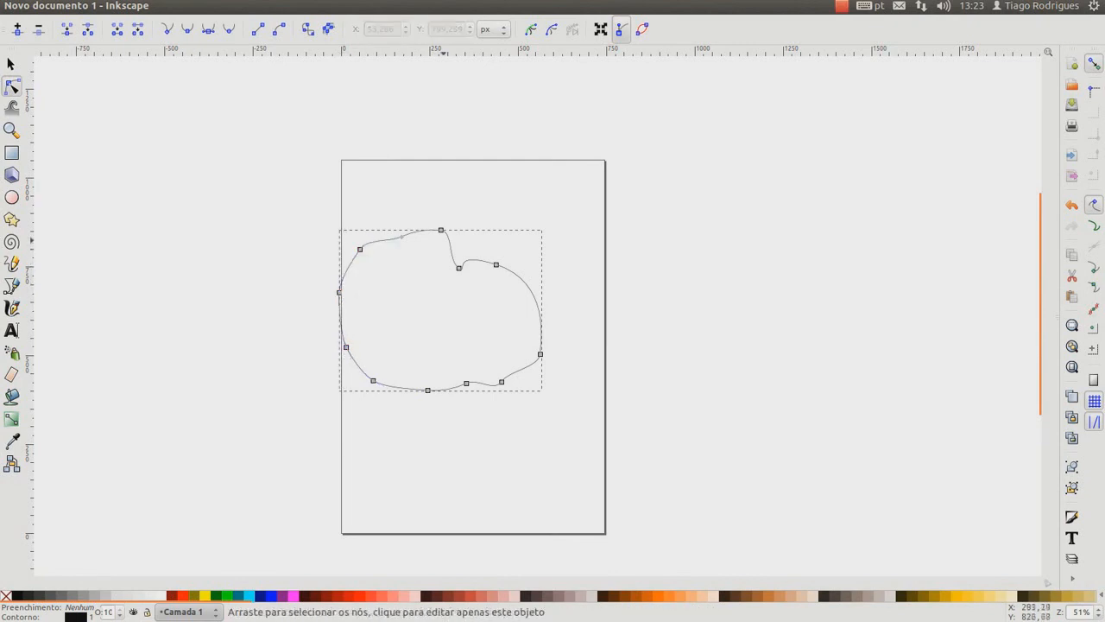
Move the top node left beside the path's starting node and deselect the path
left_click_drag(440, 229, 404, 236)
key("Escape")
key("Escape")
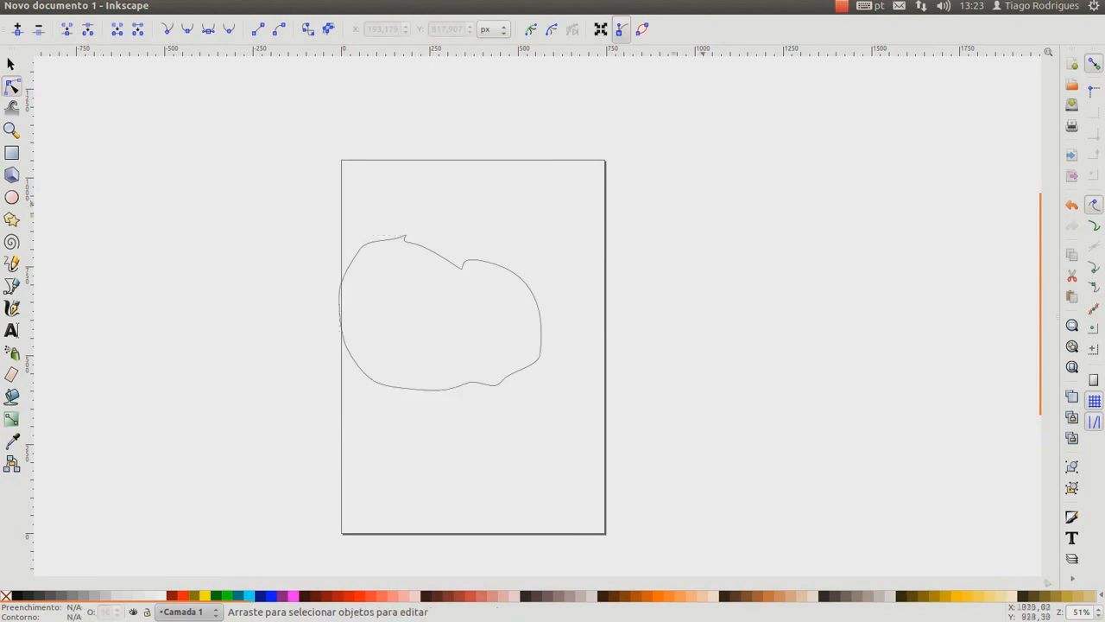